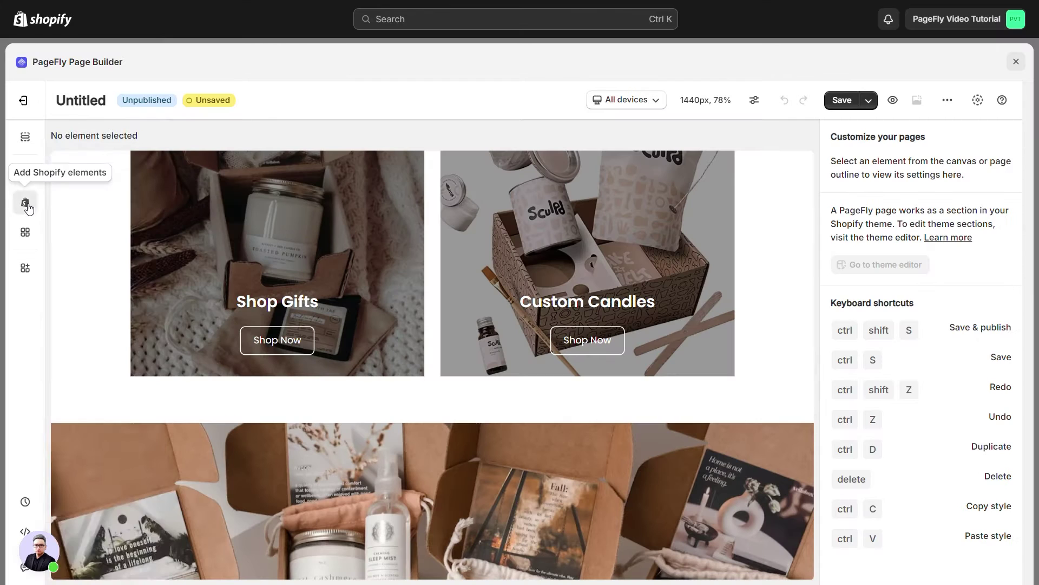
# Search the elements for 'blog post li' and drop a Blog post list layout below the two banners
pyautogui.click(25, 202)
pyautogui.scroll(-4, 108, 271)
pyautogui.scroll(-6, 108, 278)
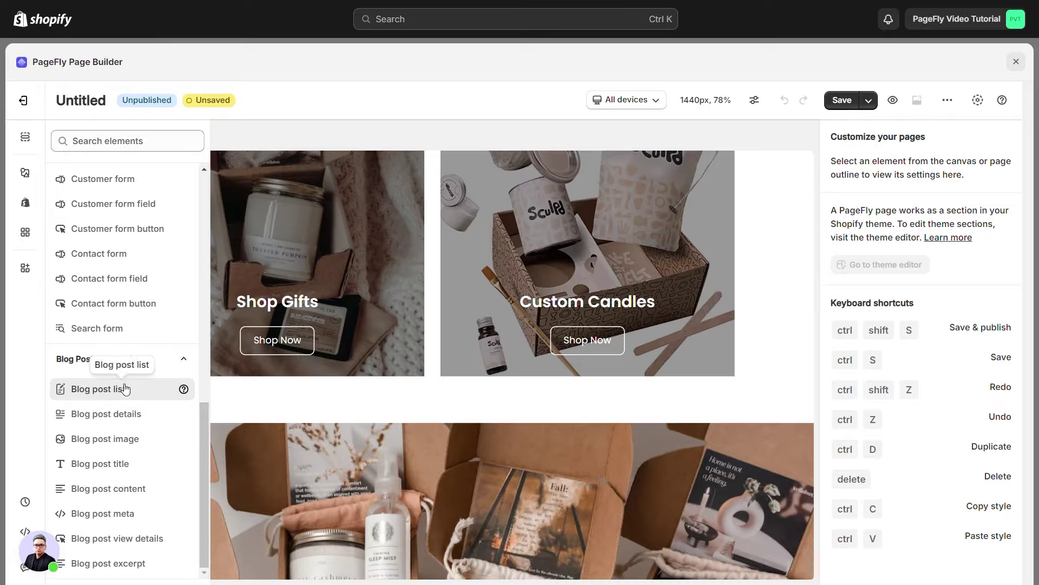
pyautogui.click(107, 395)
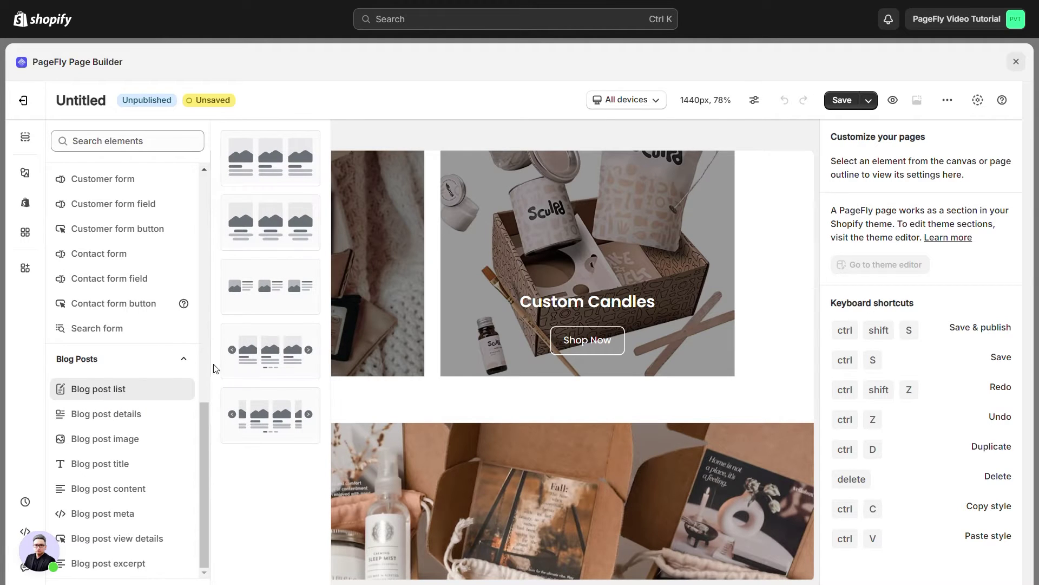
pyautogui.click(139, 146)
pyautogui.write('blog ')
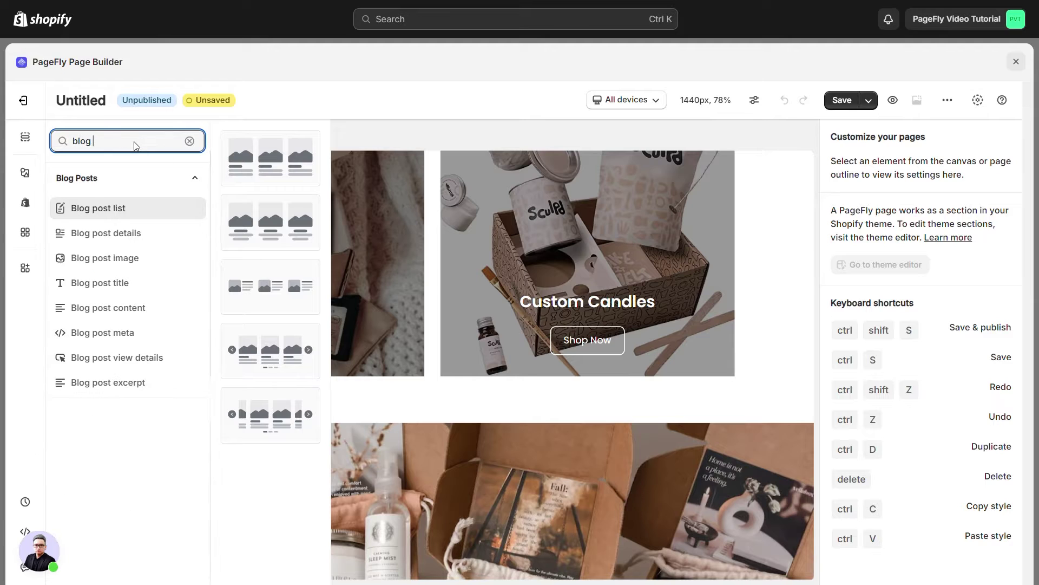
pyautogui.write('post list')
pyautogui.click(123, 208)
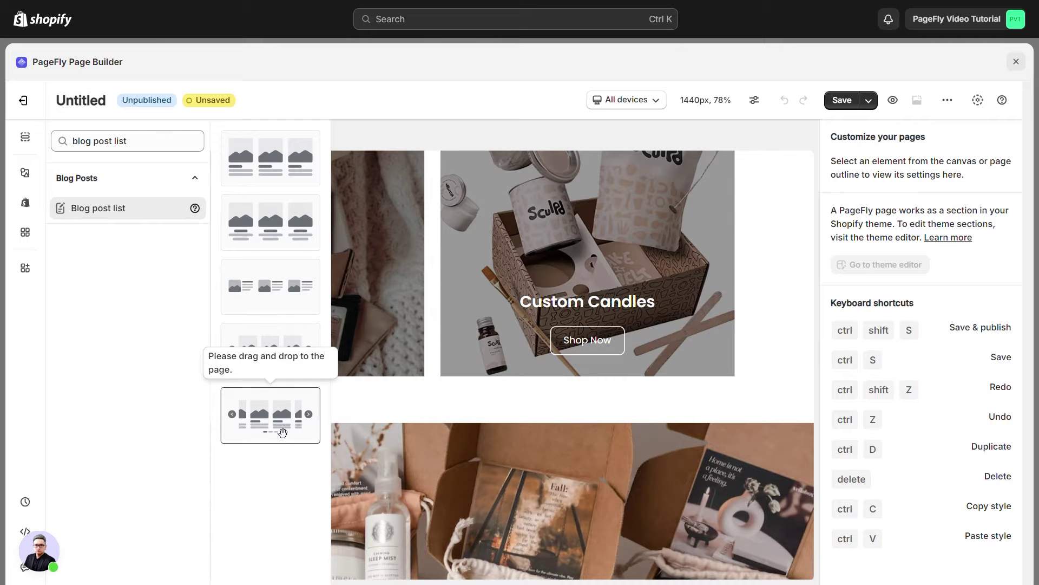
pyautogui.moveTo(266, 233); pyautogui.dragTo(358, 394)
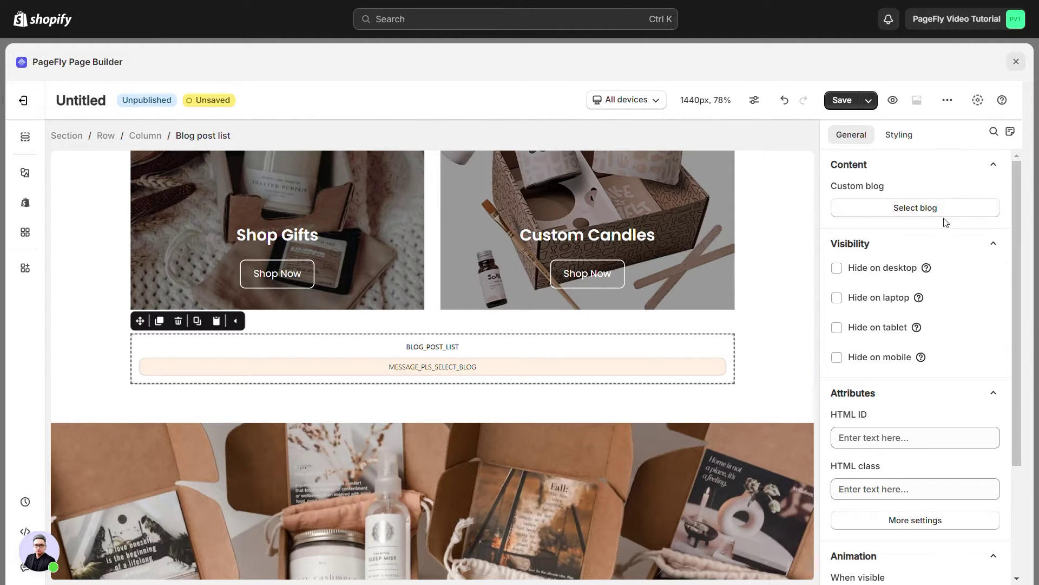
# Choose the News blog as the source of the blog post list
pyautogui.click(913, 215)
pyautogui.click(325, 268)
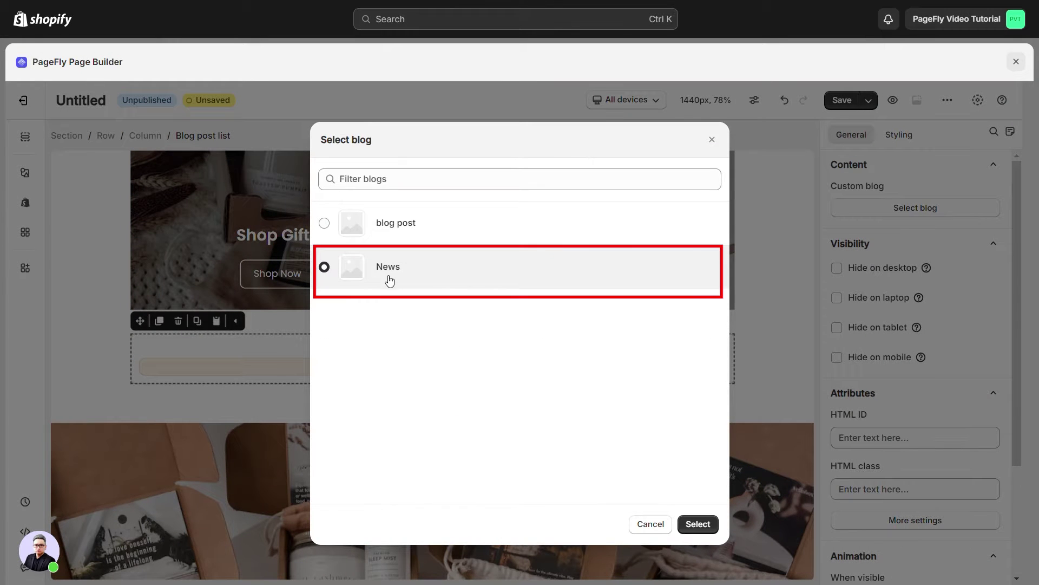
pyautogui.click(698, 524)
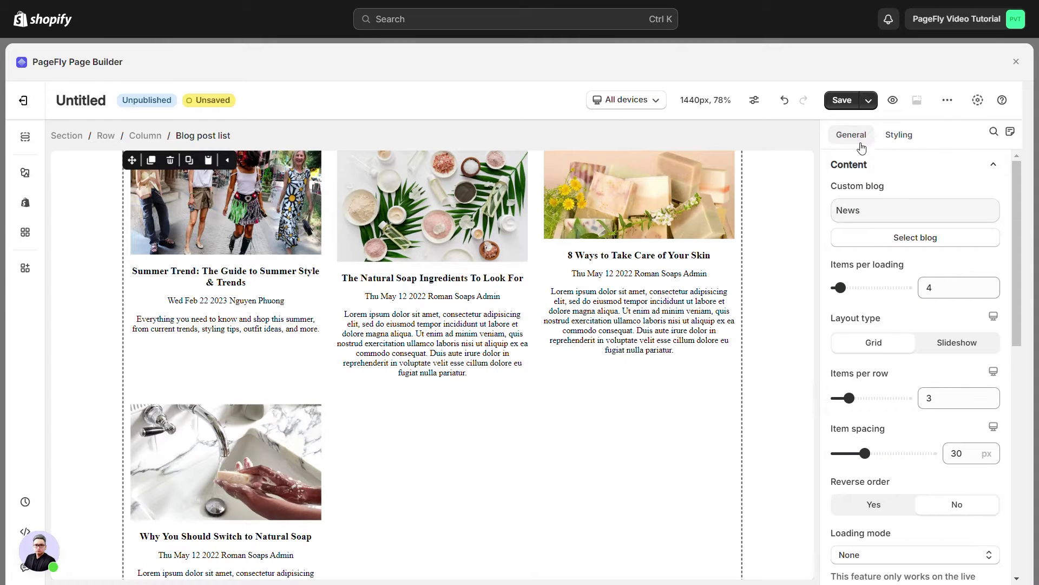
# Lower Items per loading from 4 to 3 and switch the Layout type to Slideshow
pyautogui.scroll(-1, 834, 211)
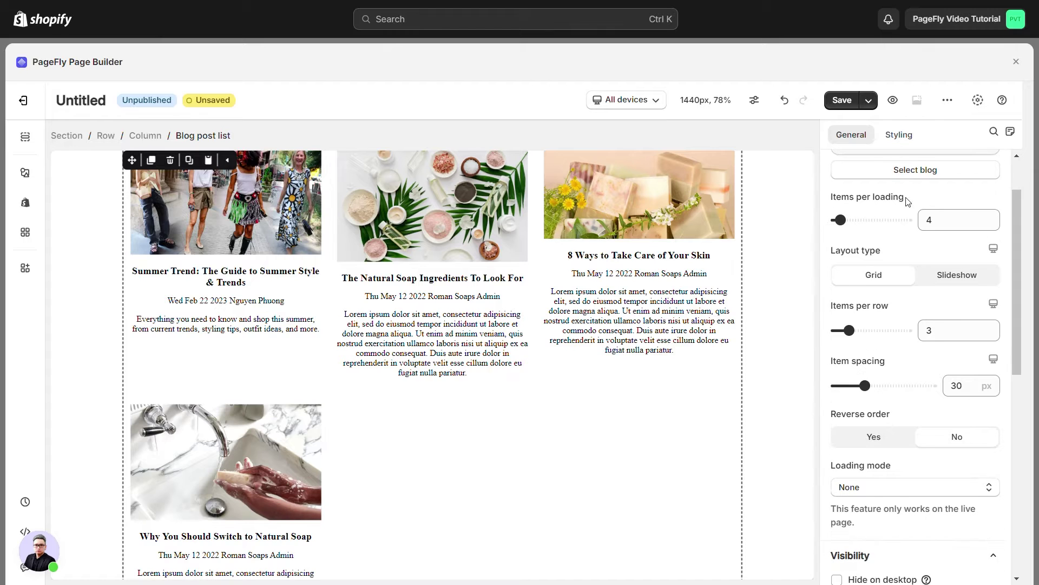
pyautogui.click(992, 222)
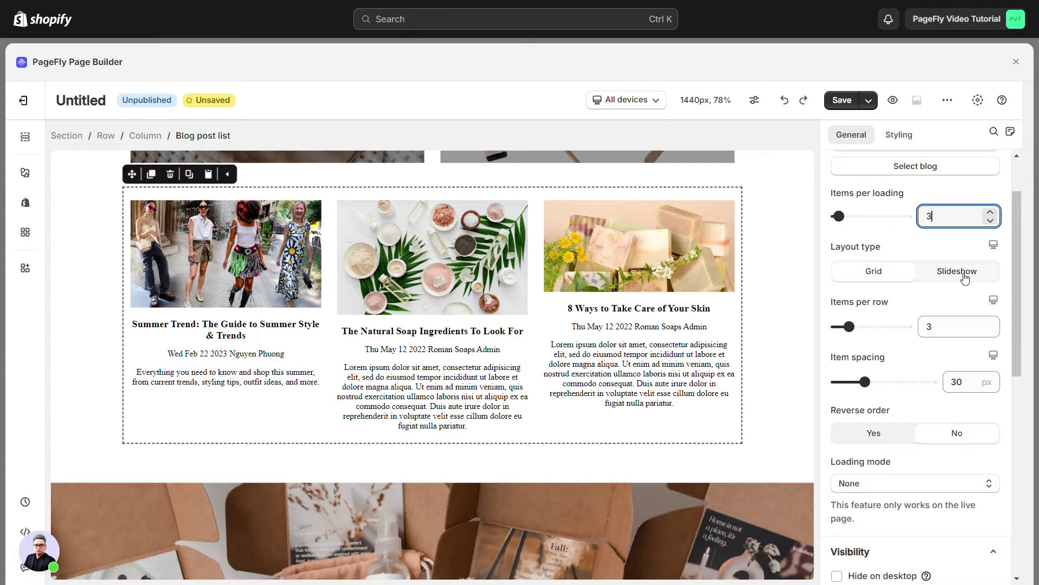
pyautogui.click(964, 272)
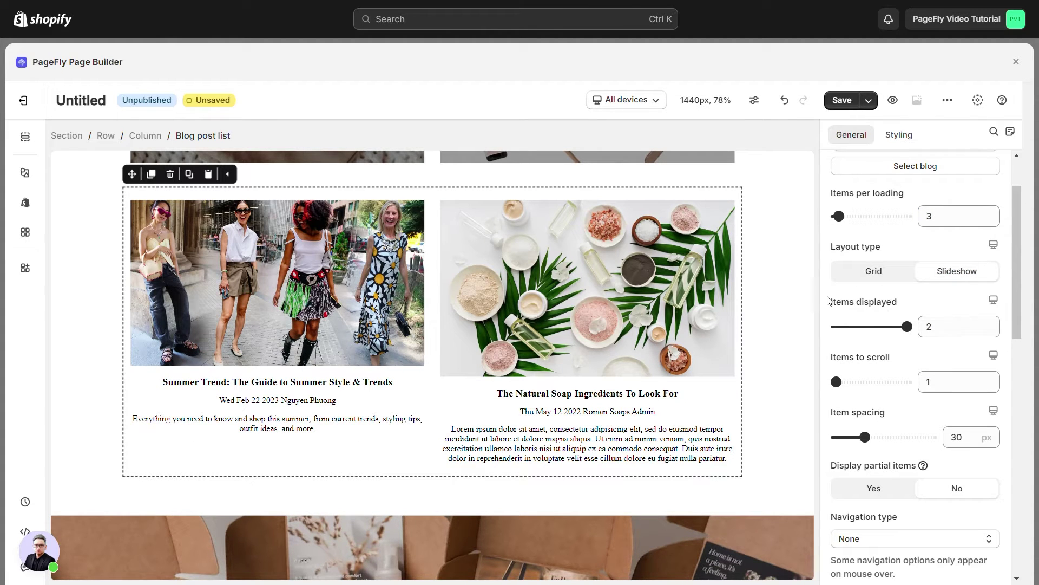
# Keep 2 items displayed with partial items off, after previewing 1 item and partial items
pyautogui.click(997, 330)
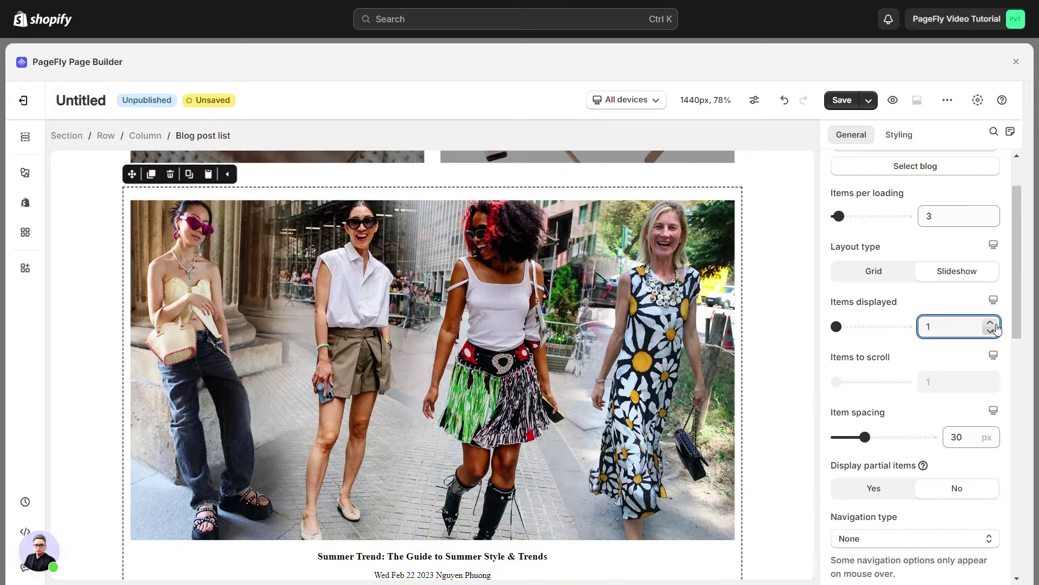
pyautogui.click(991, 323)
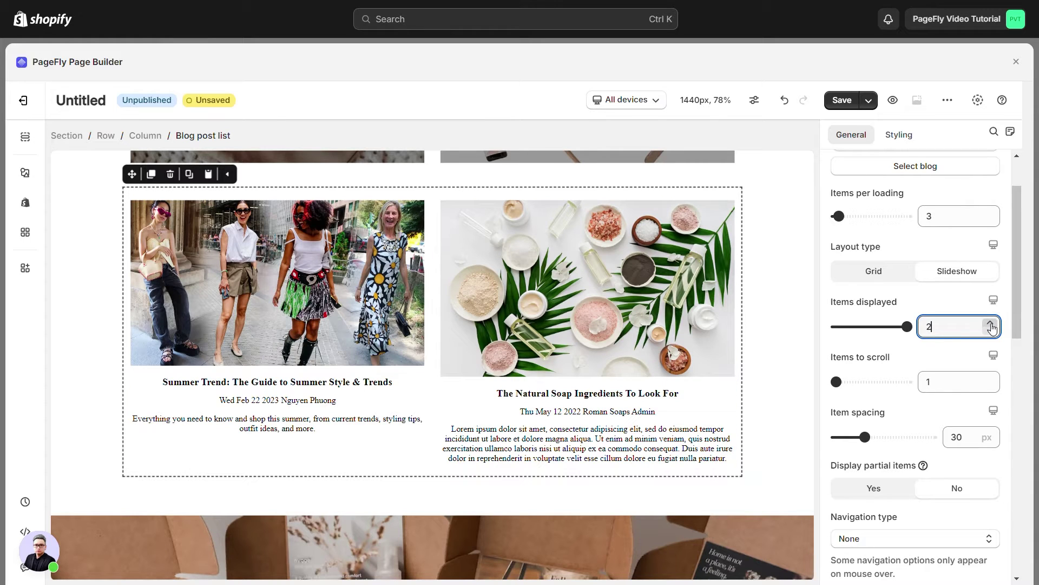
pyautogui.scroll(-3, 926, 368)
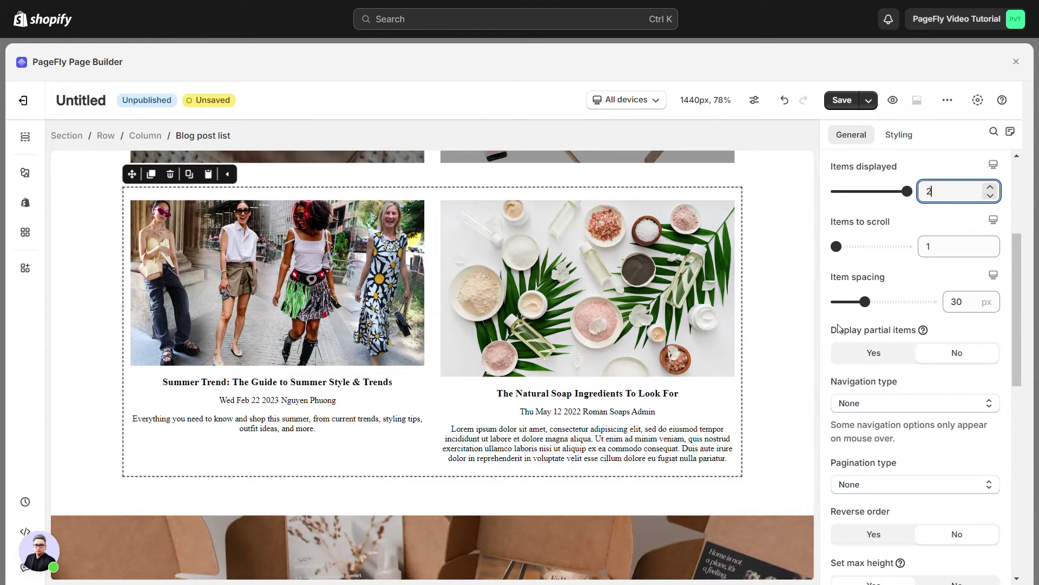
pyautogui.click(878, 355)
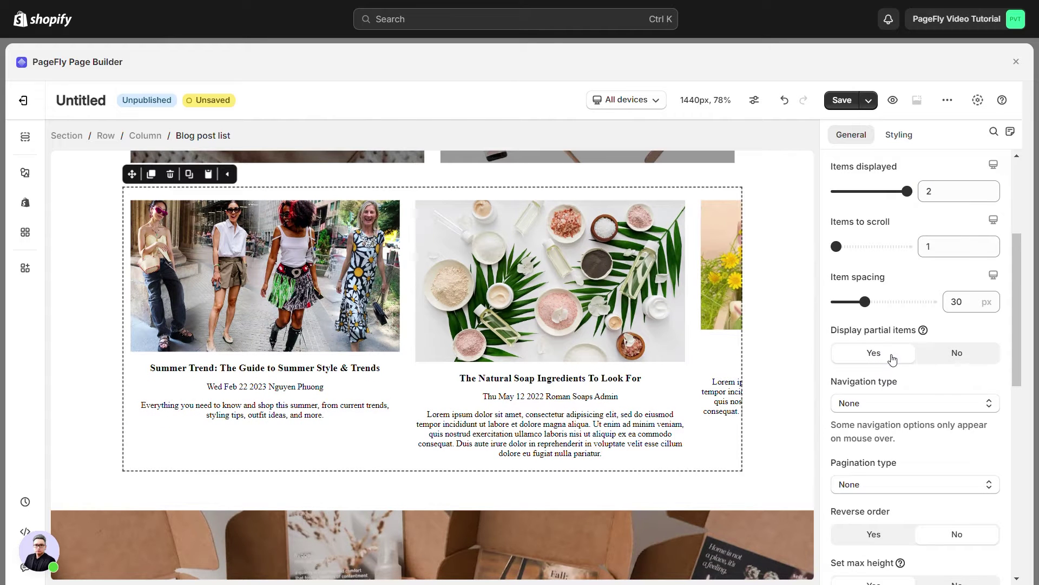
pyautogui.click(958, 355)
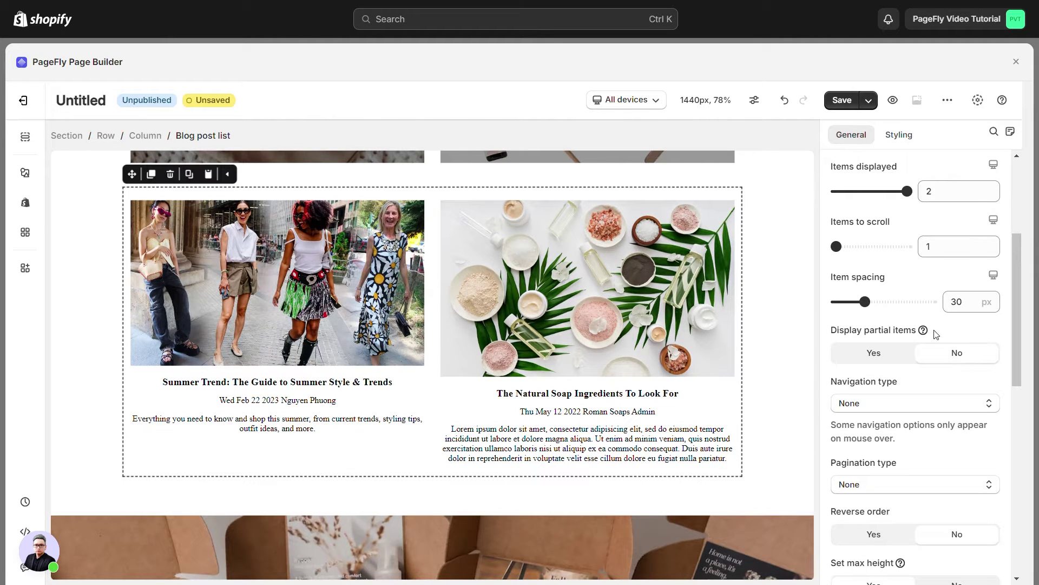
pyautogui.scroll(-2, 937, 336)
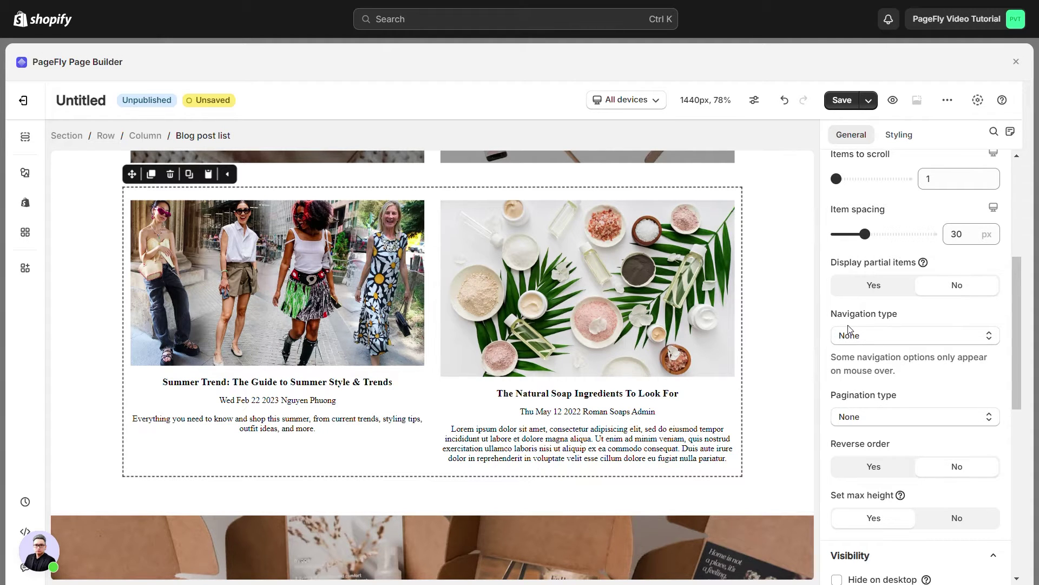
pyautogui.click(895, 335)
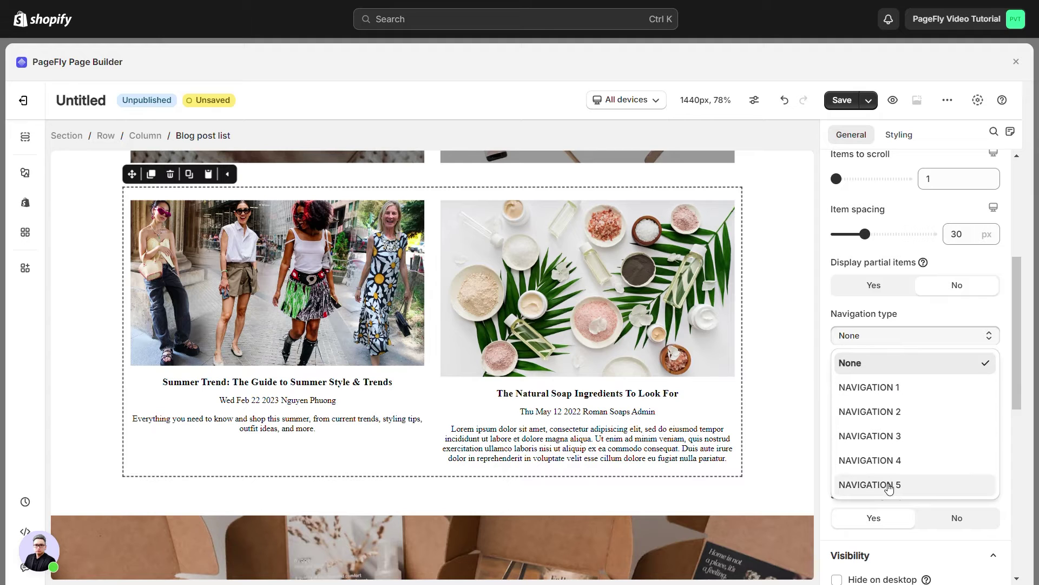
# Use NAVIGATION 1 and PAGINATION 2 styles, and set Set max height to No
pyautogui.click(882, 387)
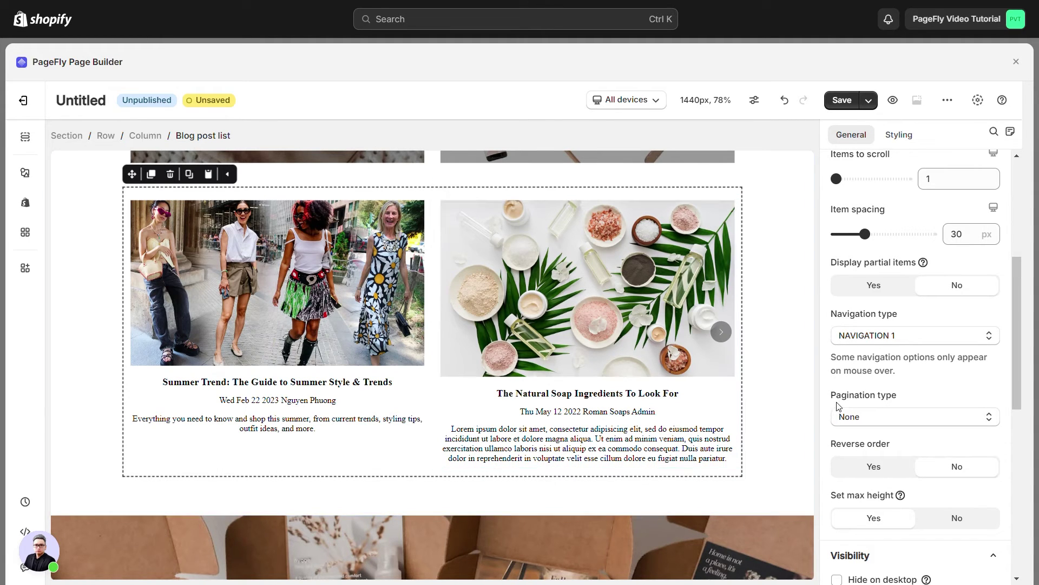
pyautogui.click(940, 418)
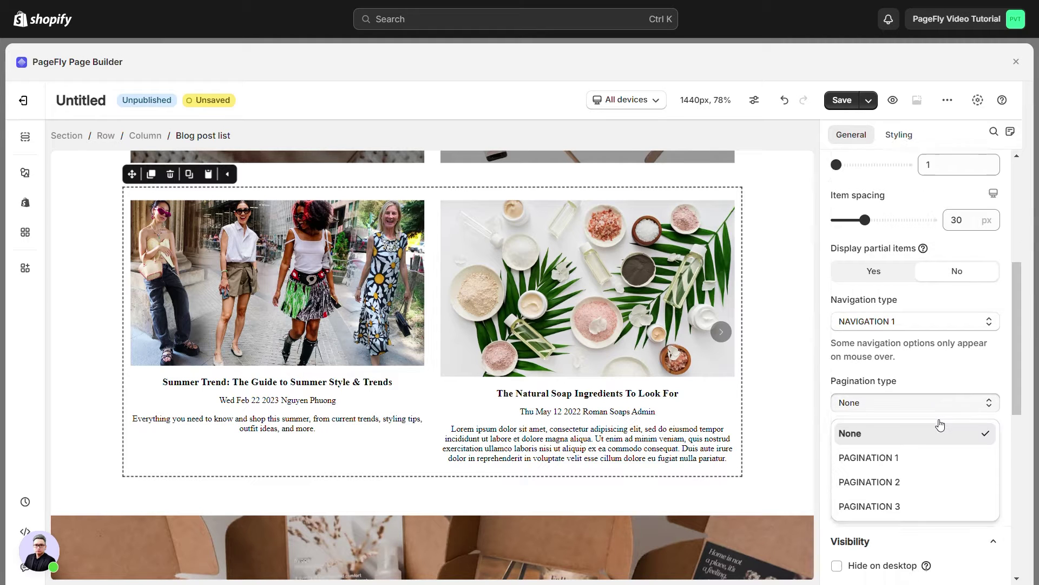
pyautogui.click(890, 425)
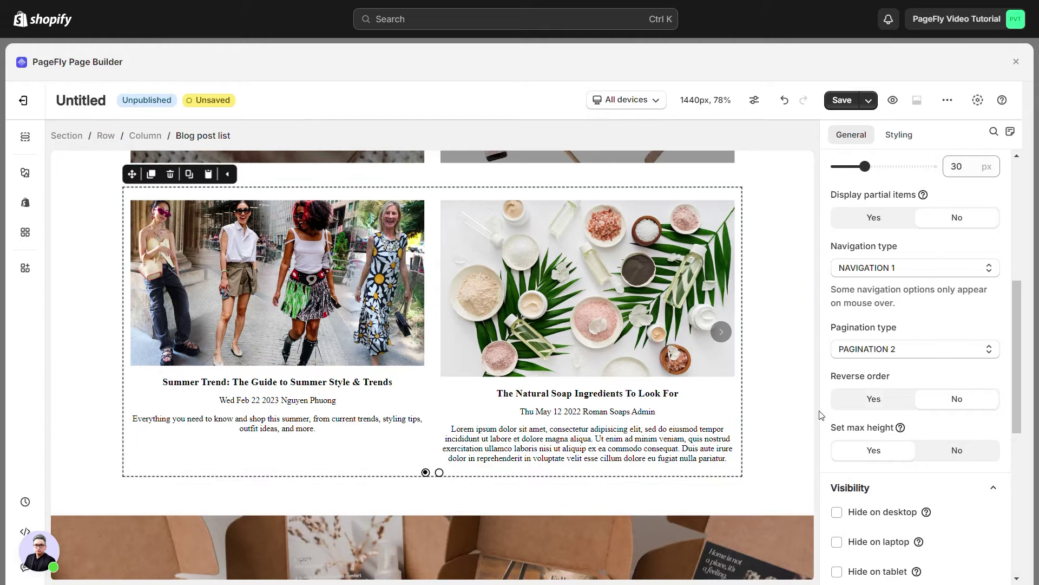
pyautogui.scroll(-2, 914, 363)
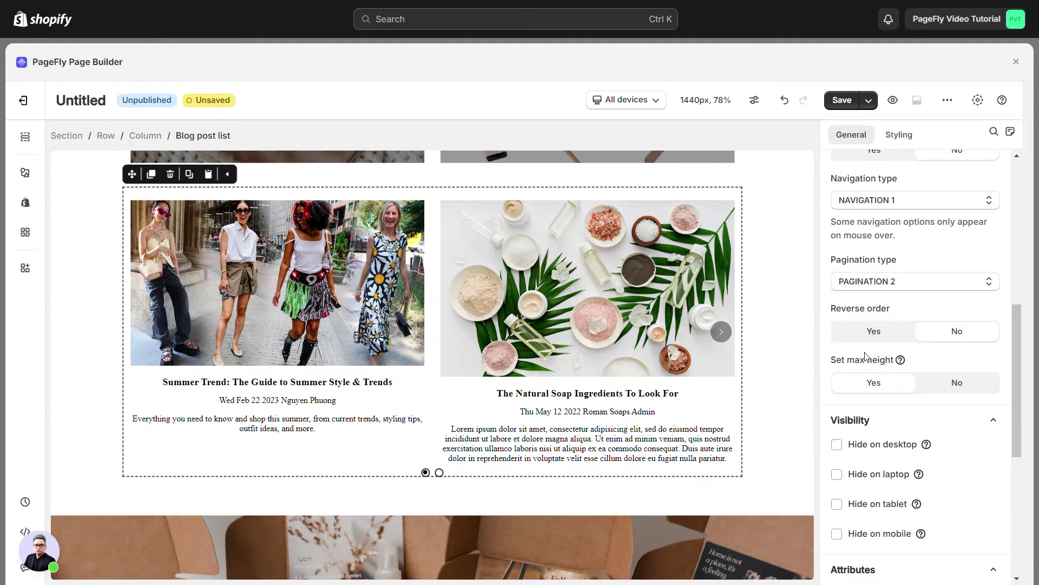
pyautogui.moveTo(900, 366)
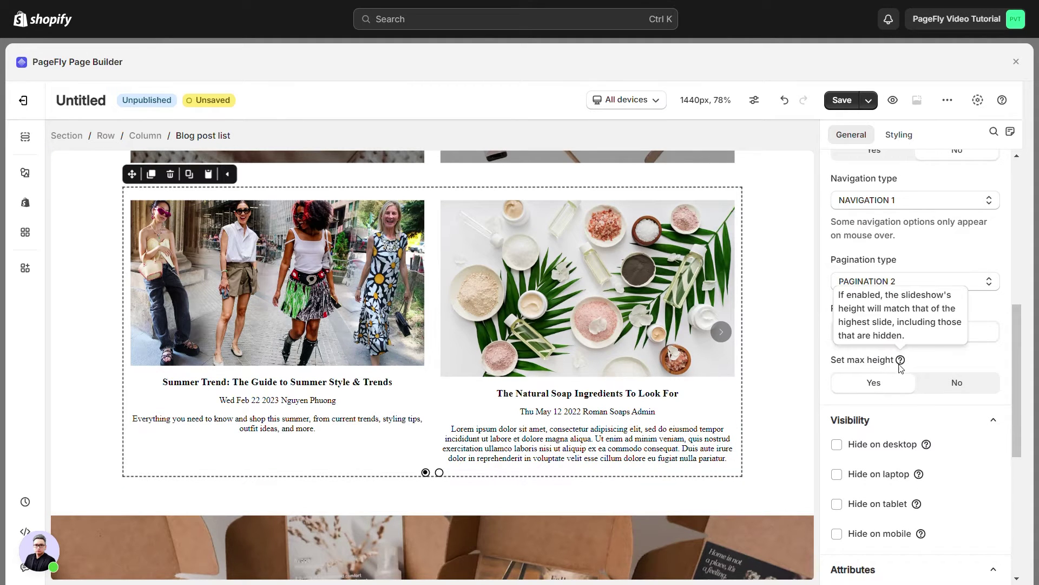
pyautogui.click(957, 384)
pyautogui.scroll(-2, 959, 386)
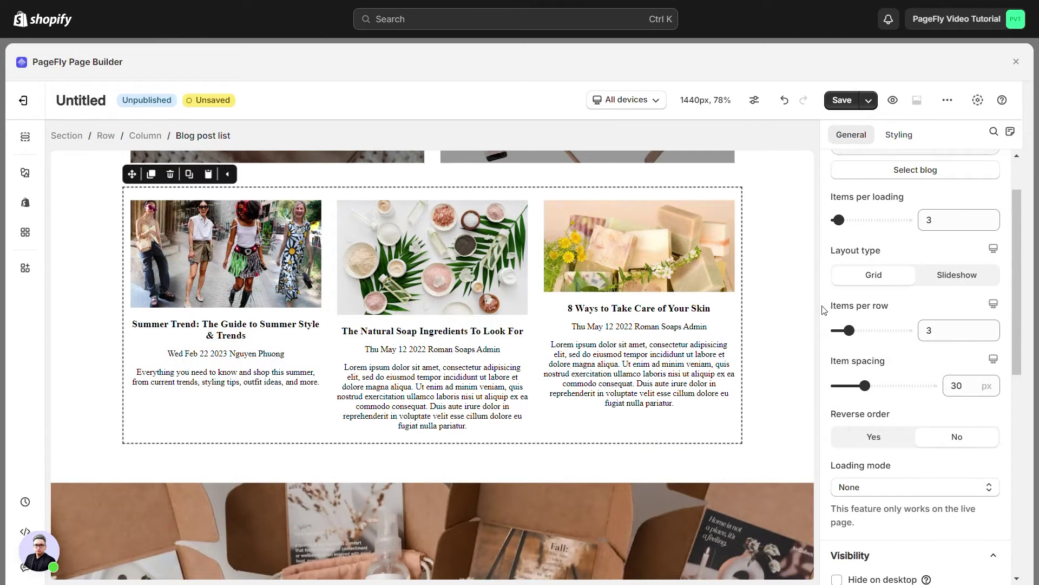
# Keep three posts per row and set Item spacing to 50 px
pyautogui.click(997, 327)
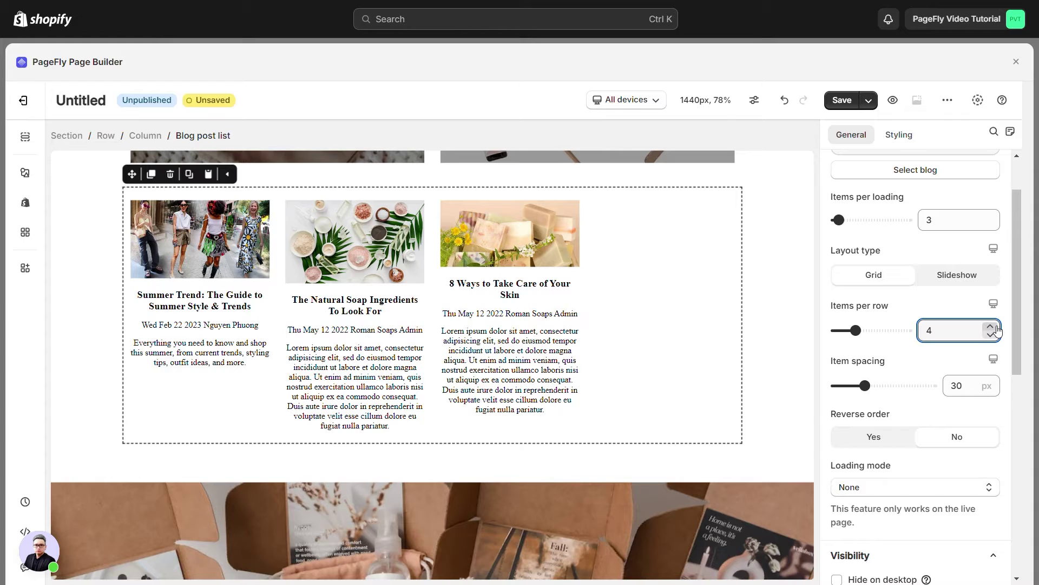
pyautogui.click(992, 334)
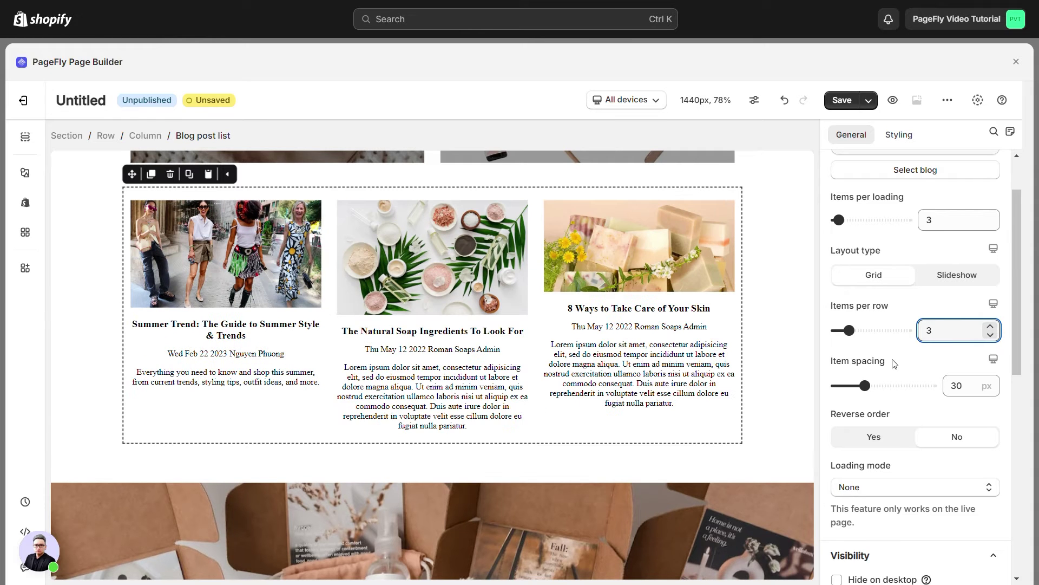
pyautogui.doubleClick(950, 388)
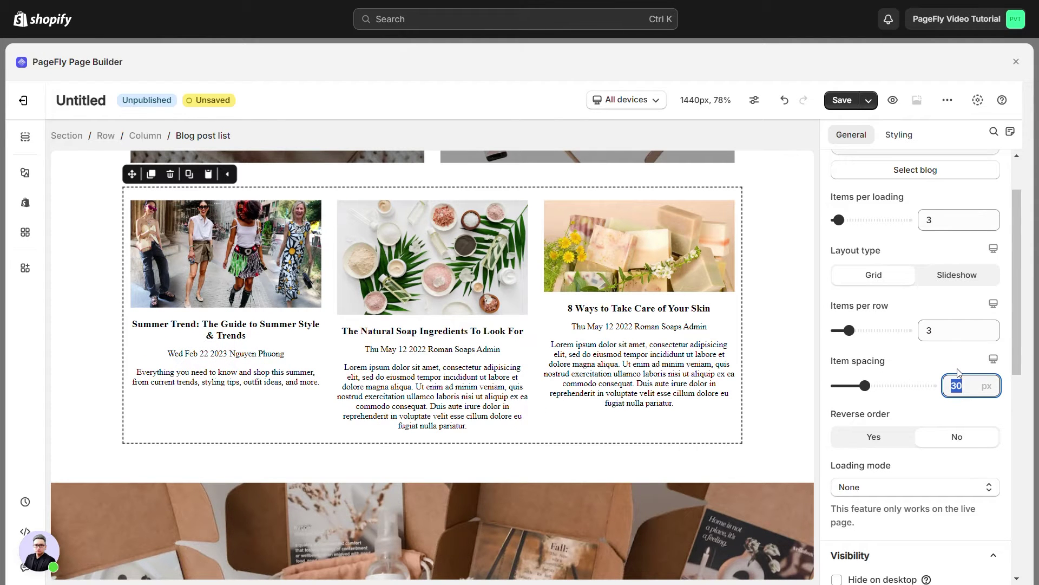
pyautogui.write('50')
pyautogui.click(908, 417)
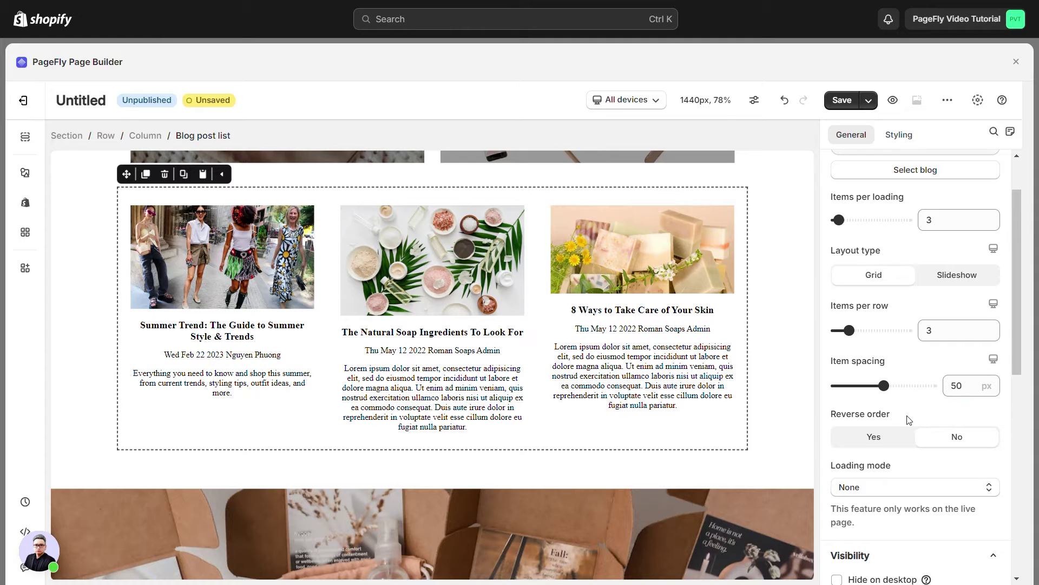
# Preview Reverse order as Yes, then set it back to No
pyautogui.scroll(-2, 902, 422)
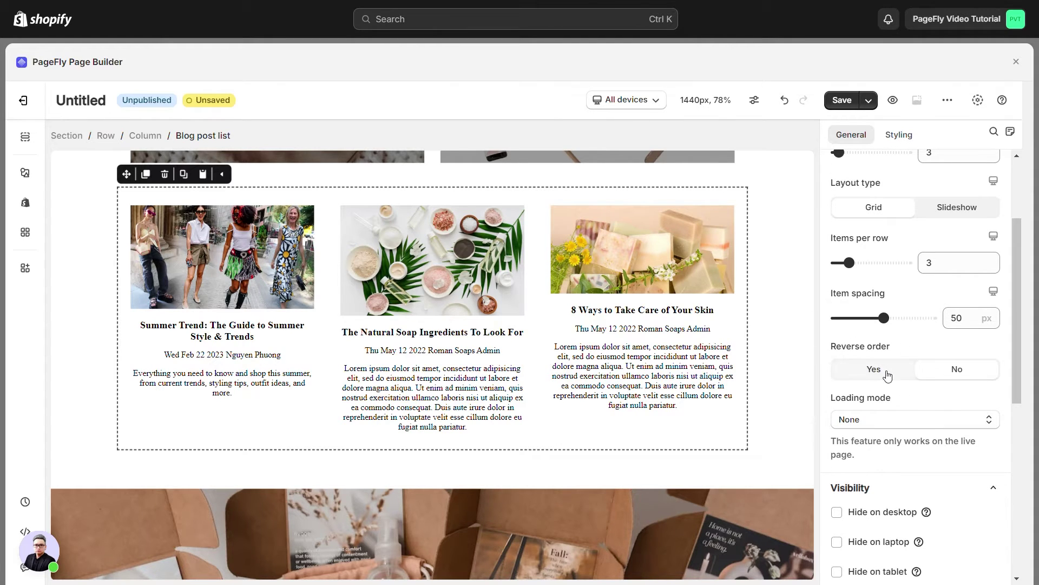
pyautogui.click(888, 375)
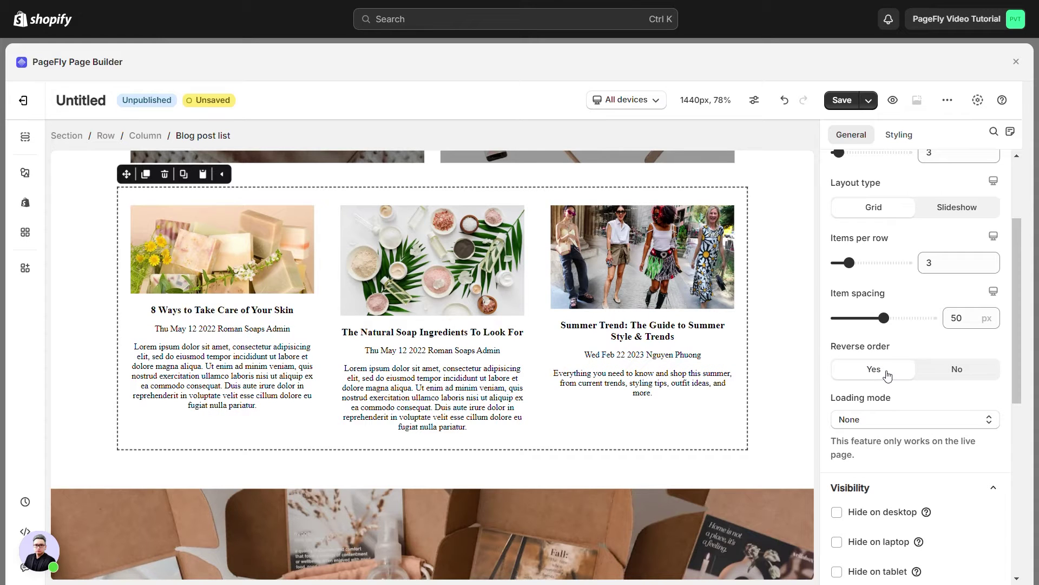
pyautogui.click(960, 377)
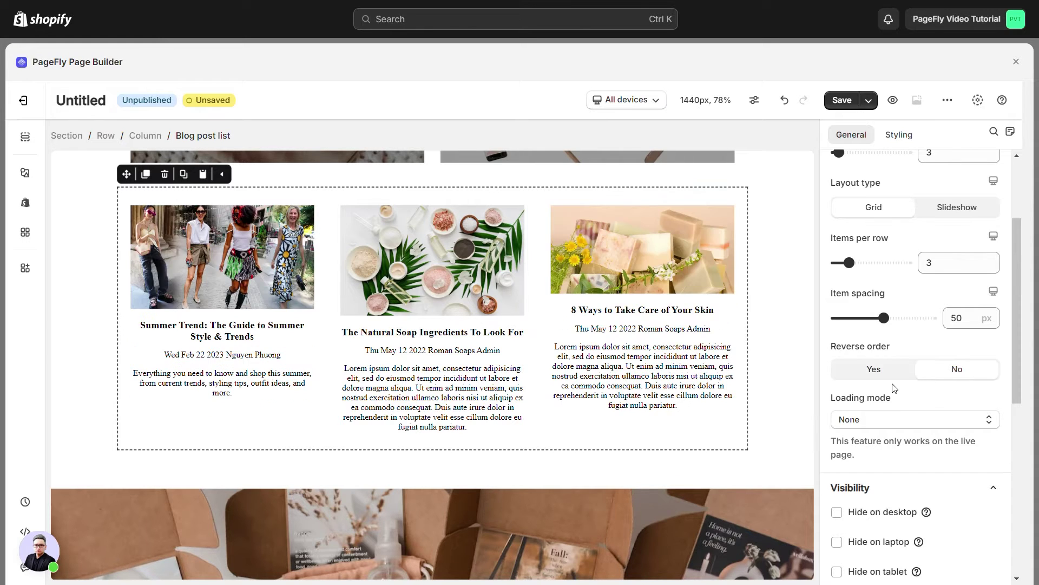
pyautogui.scroll(-1, 857, 356)
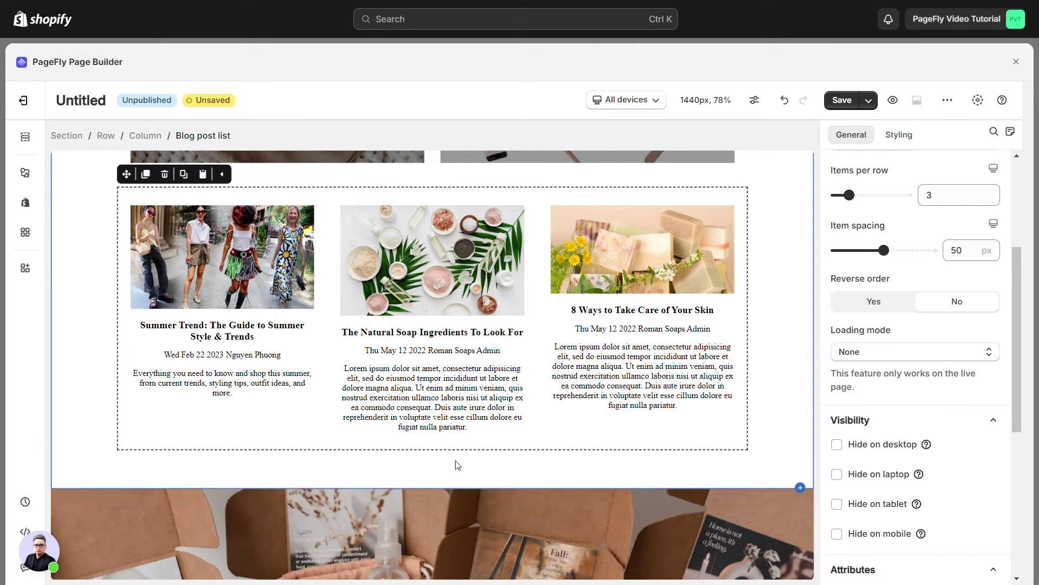
# Set Loading mode to Load more after previewing Pagination
pyautogui.click(885, 353)
pyautogui.click(868, 402)
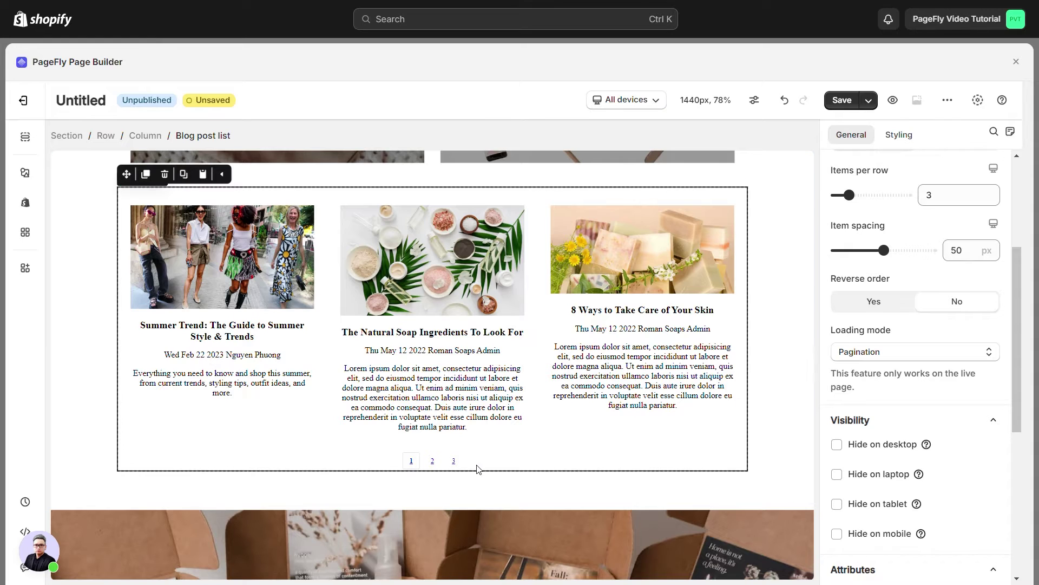
pyautogui.click(863, 353)
pyautogui.click(863, 427)
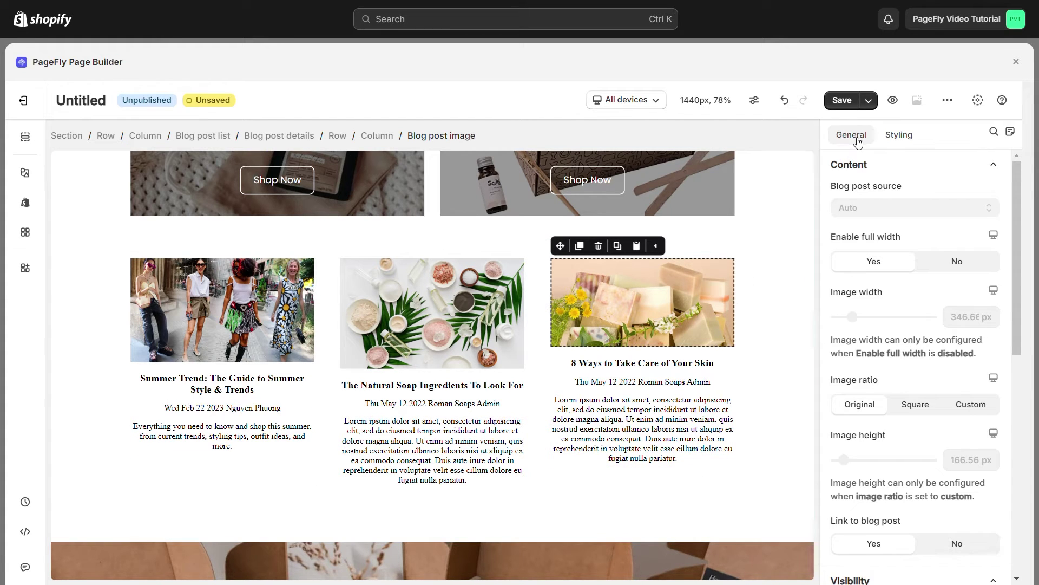
# Set the image ratio to Custom after trying Square, and set Enable full width to No
pyautogui.scroll(-3, 887, 296)
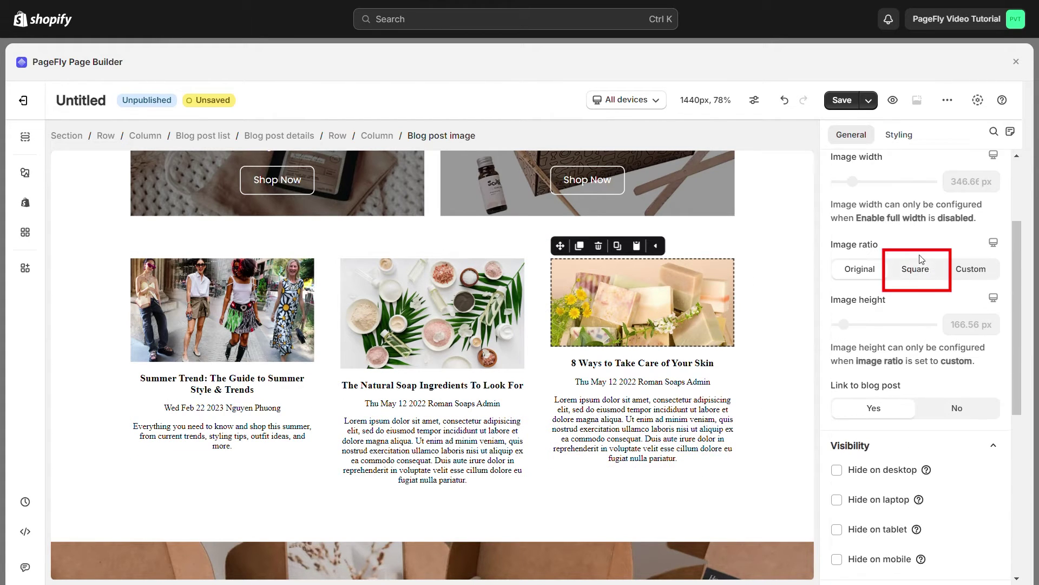
pyautogui.click(922, 276)
pyautogui.scroll(-1, 750, 248)
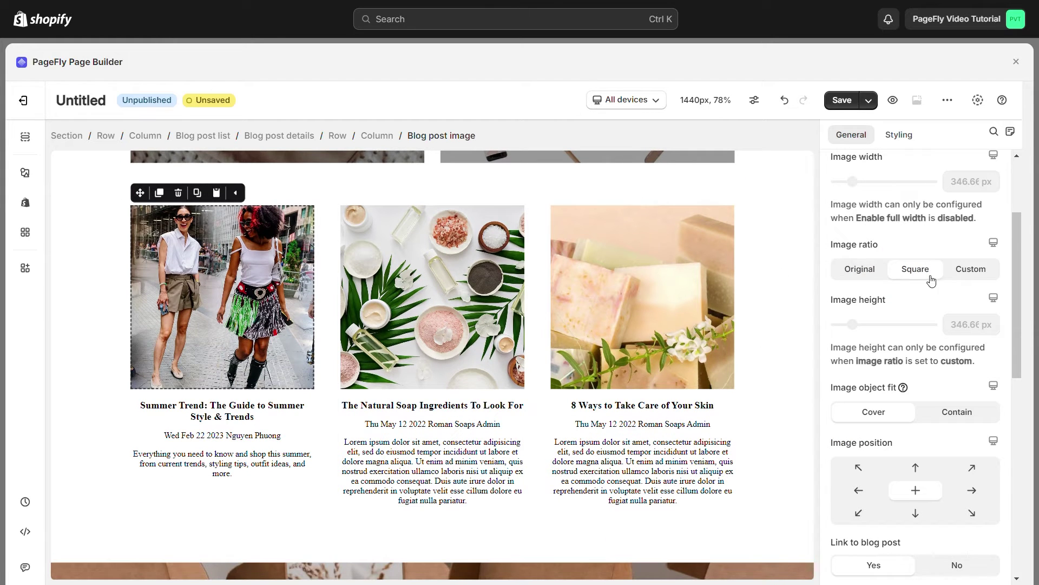
pyautogui.click(969, 276)
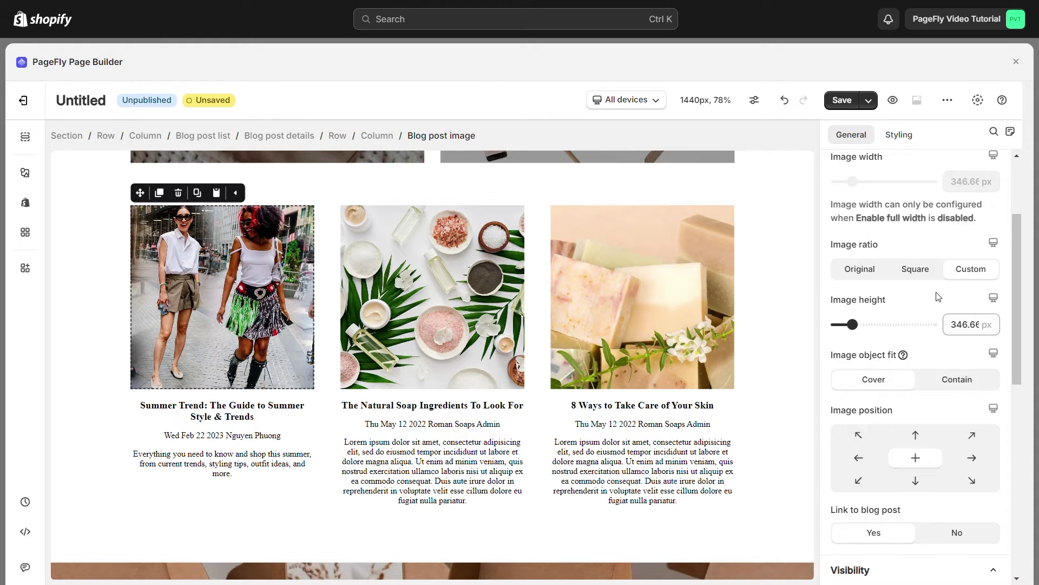
pyautogui.scroll(3, 935, 300)
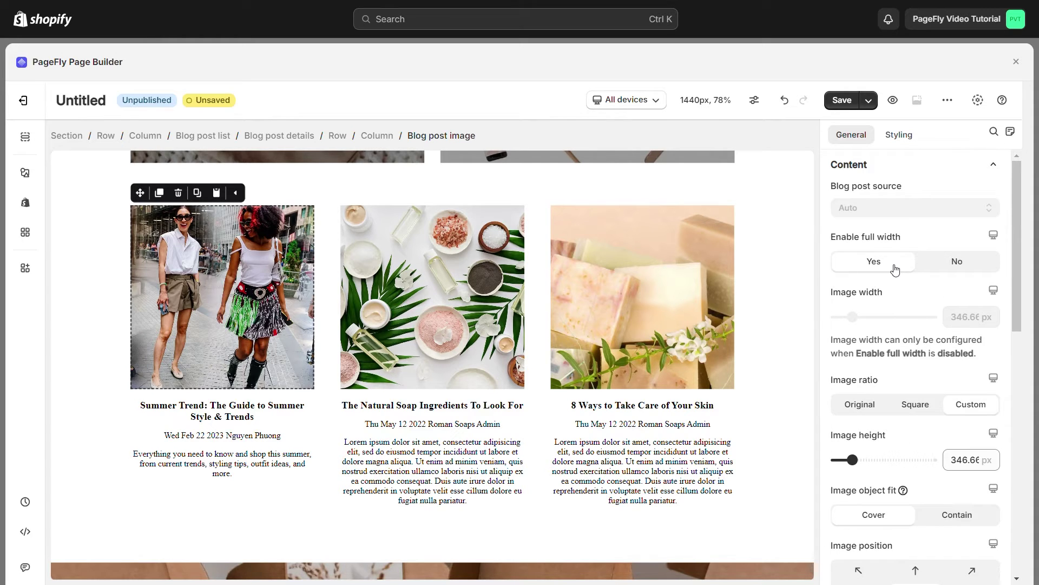
pyautogui.click(958, 264)
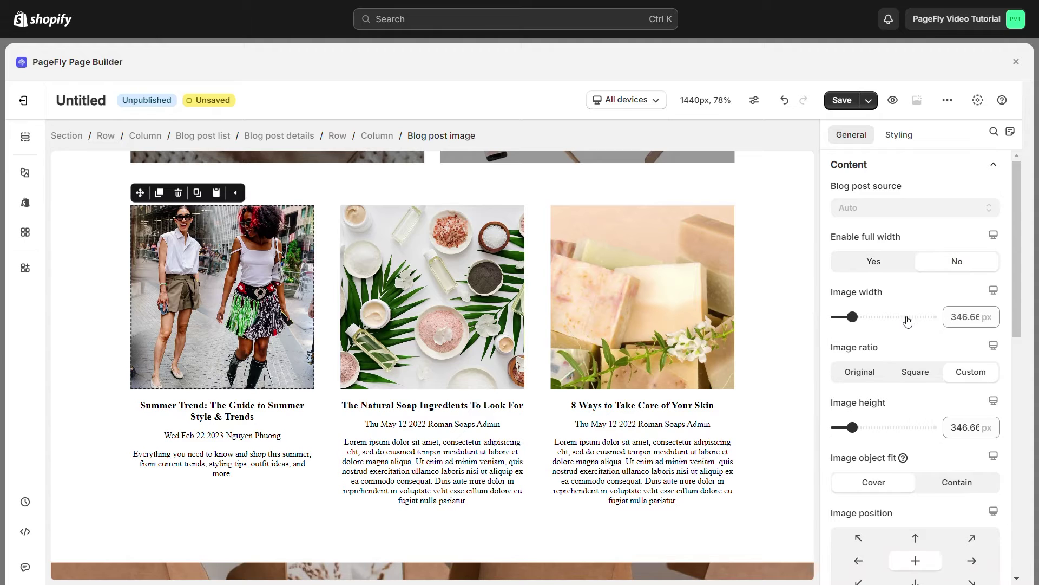
# Set Image object fit to Contain and Image position to Center center
pyautogui.scroll(-4, 901, 322)
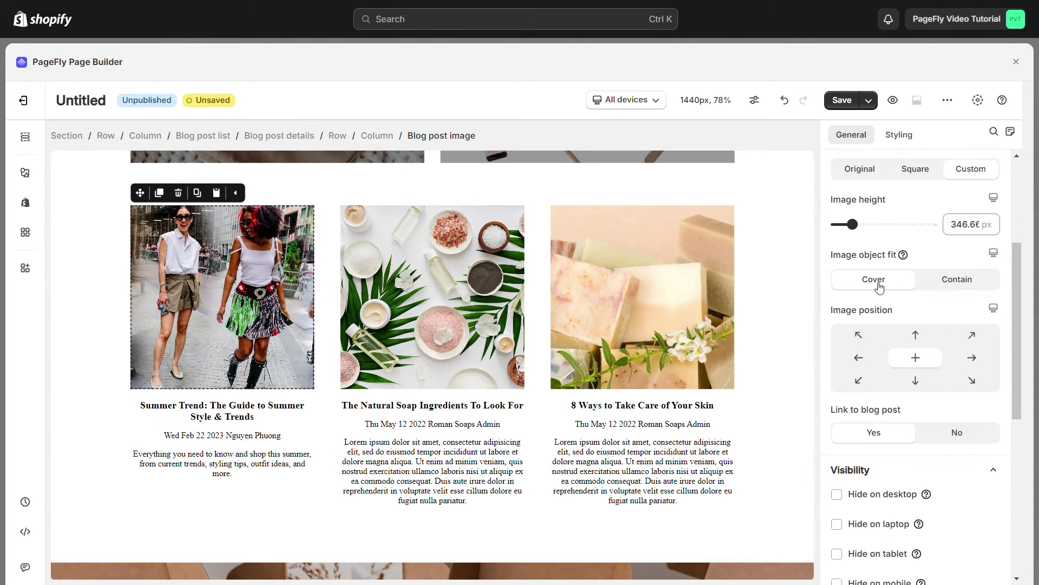
pyautogui.click(957, 282)
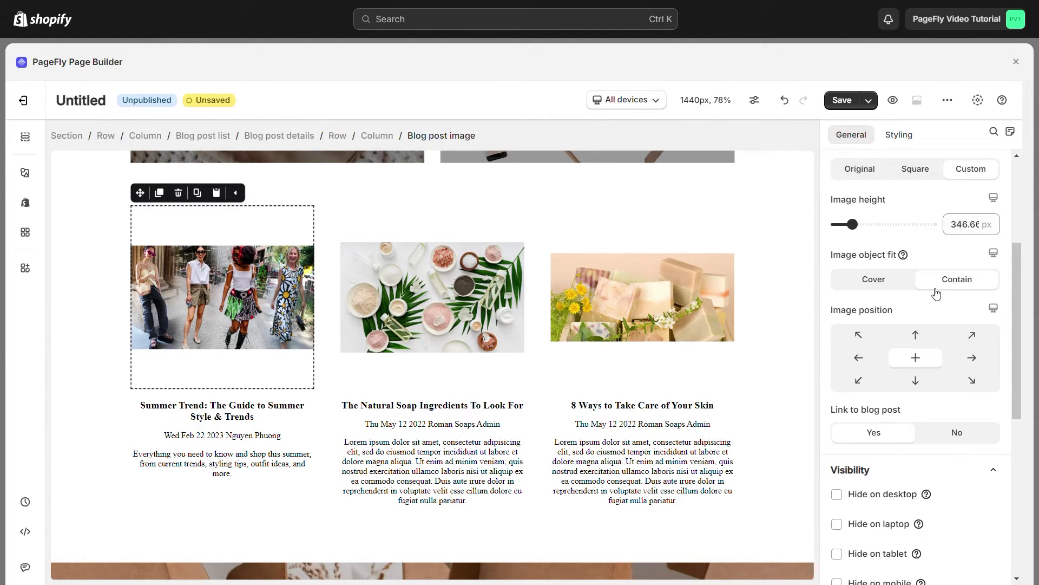
pyautogui.scroll(-1, 921, 294)
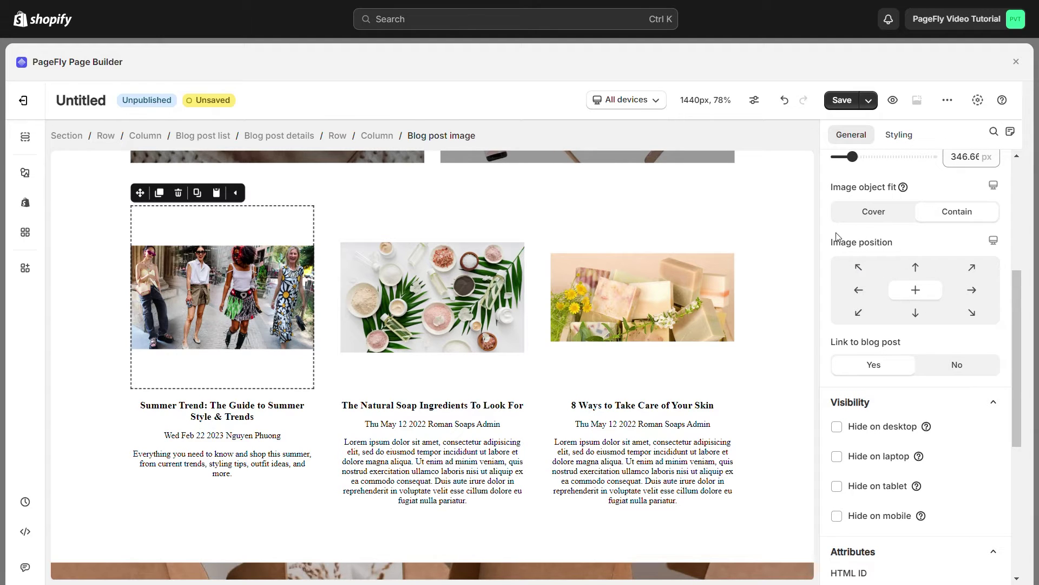
pyautogui.click(859, 267)
pyautogui.click(969, 314)
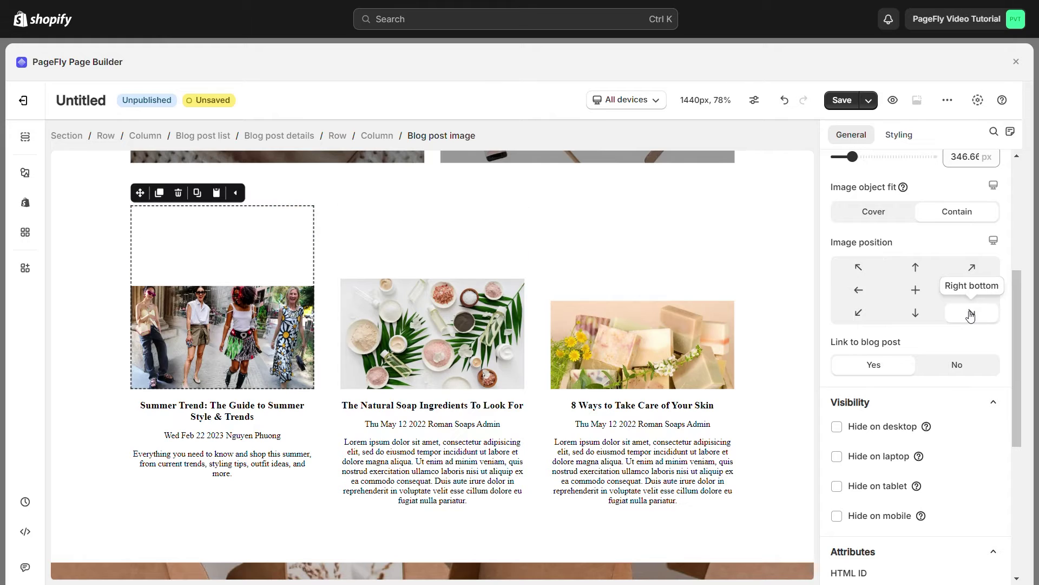
pyautogui.click(917, 291)
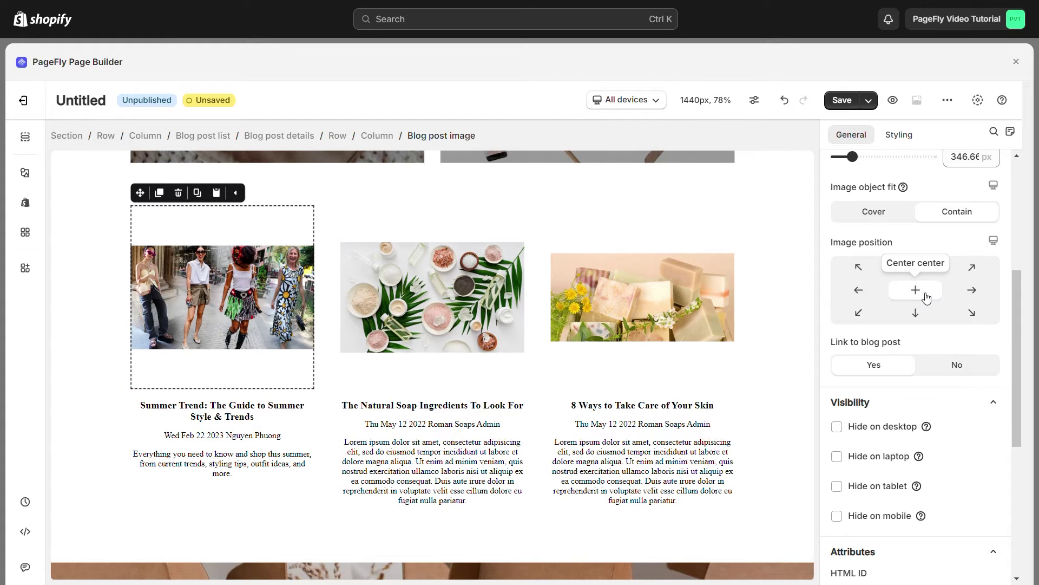
pyautogui.scroll(-1, 920, 306)
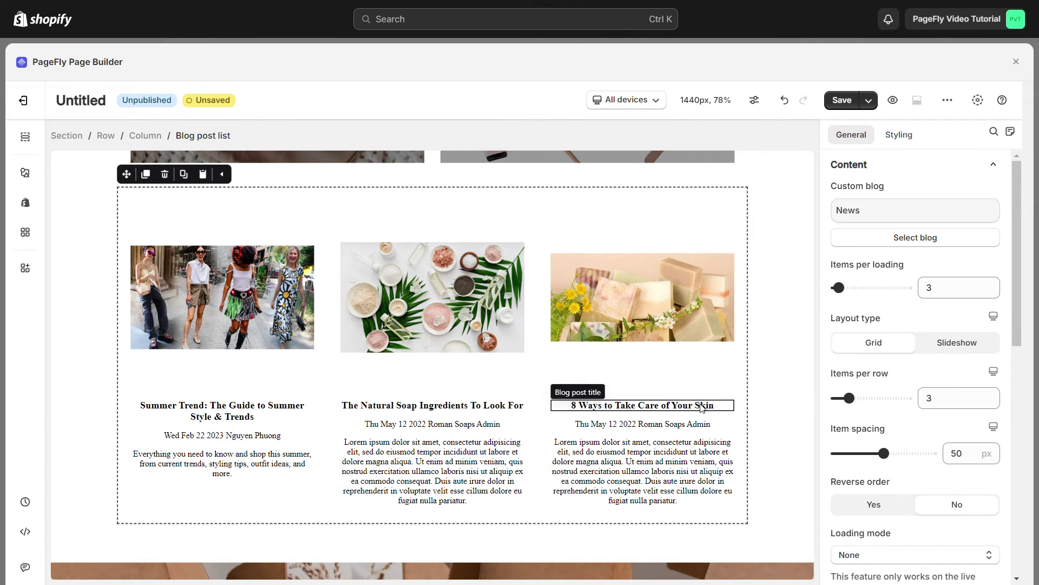
# Give the blog post titles the red content colour
pyautogui.click(702, 407)
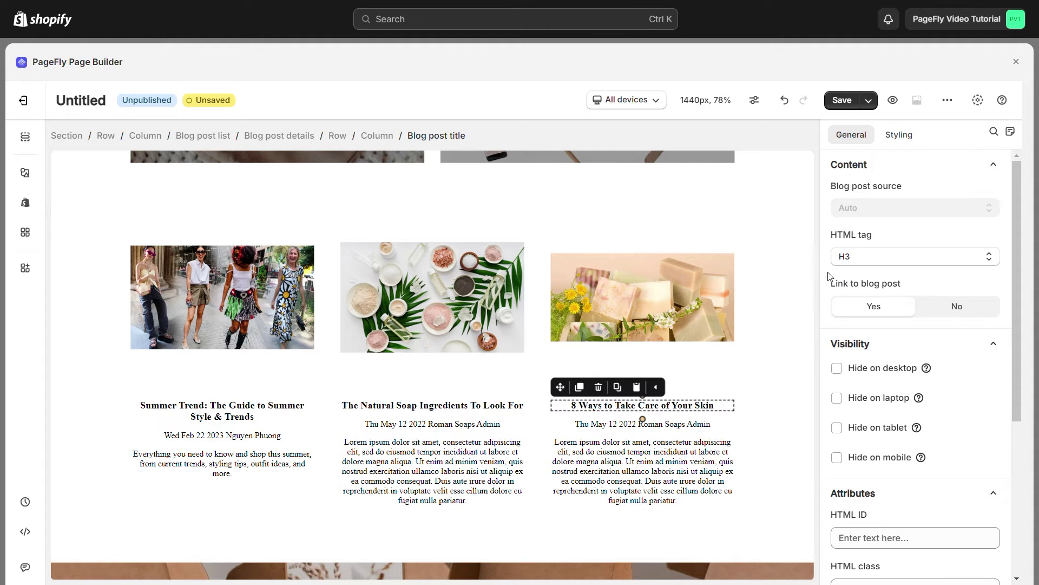
pyautogui.click(884, 306)
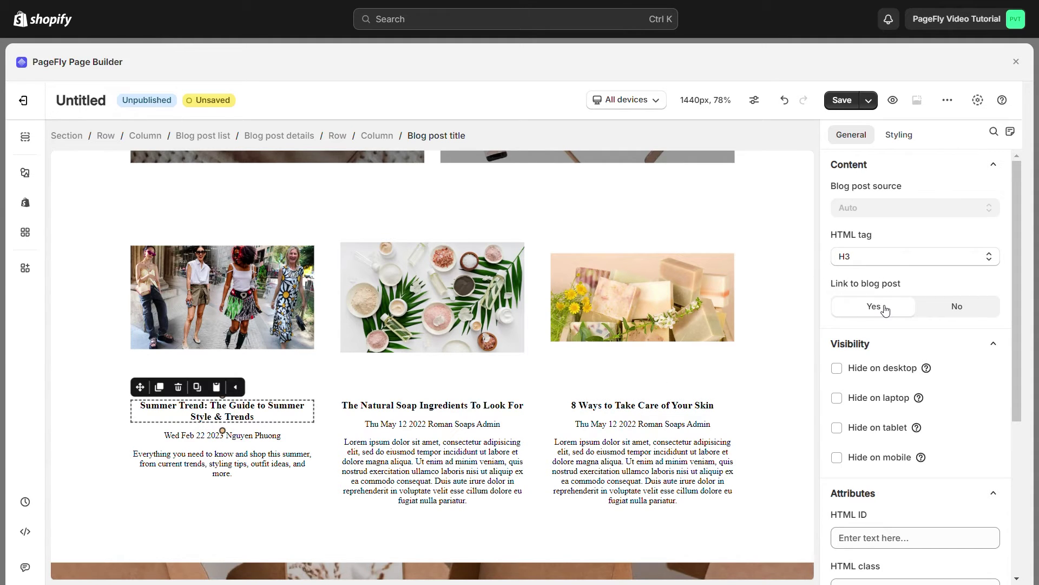
pyautogui.click(900, 136)
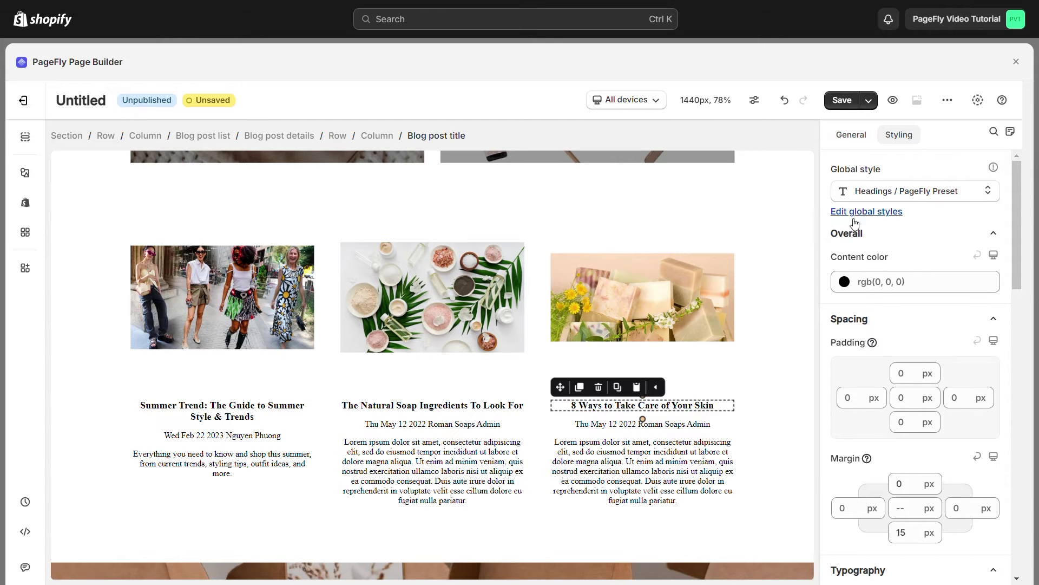
pyautogui.click(845, 282)
pyautogui.click(826, 475)
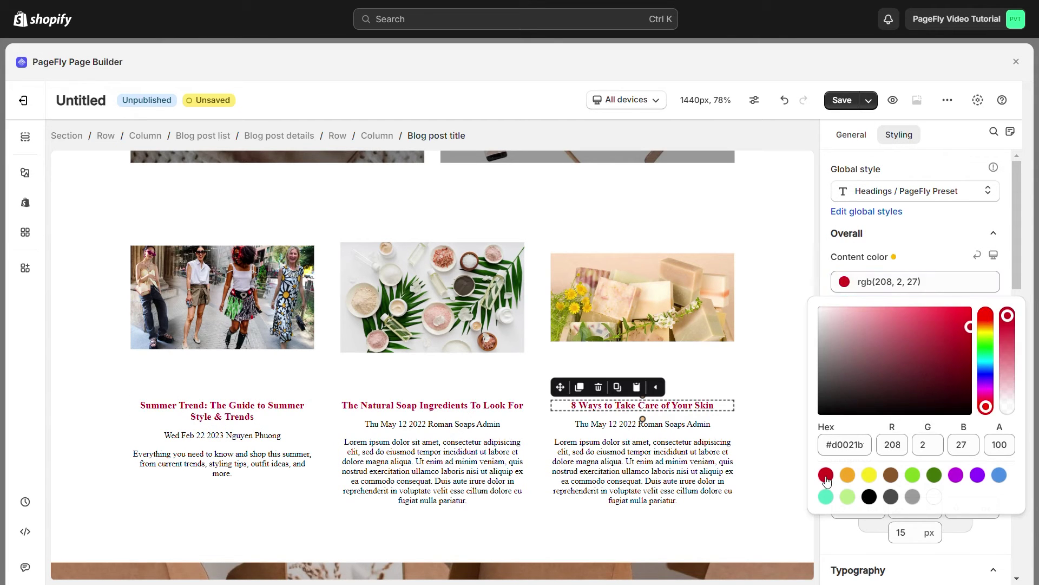
pyautogui.click(893, 293)
# Set the blog post title font size to 25 px
pyautogui.scroll(-7, 893, 300)
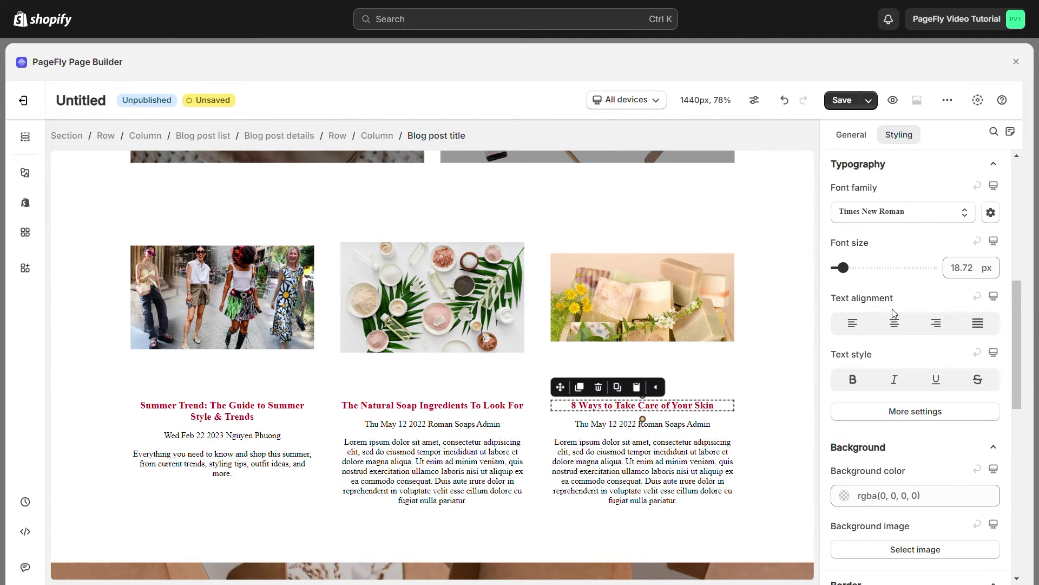
pyautogui.click(965, 274)
pyautogui.hotkey('ctrl', 'a')
pyautogui.write('25')
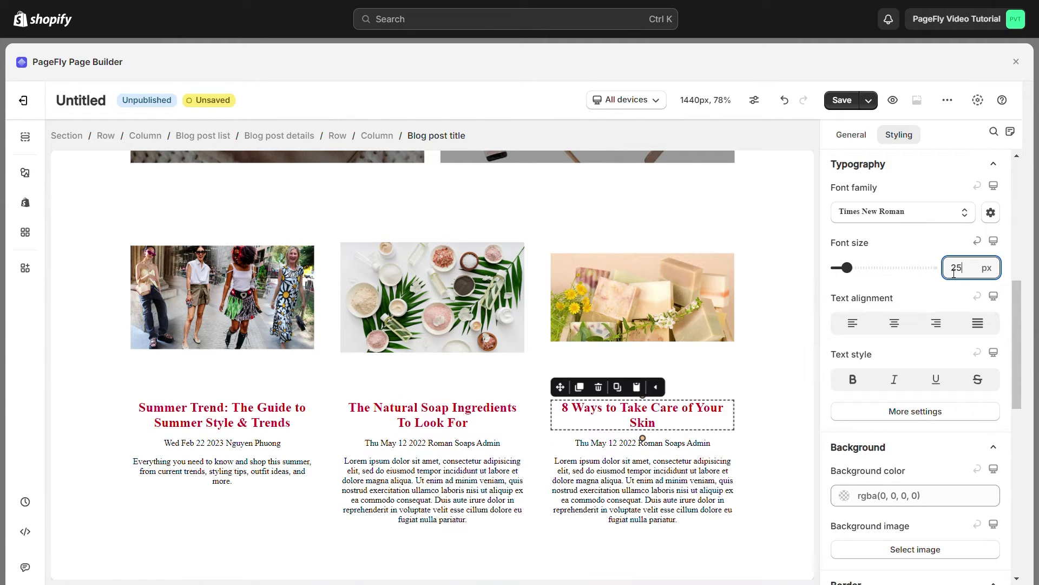
pyautogui.click(806, 388)
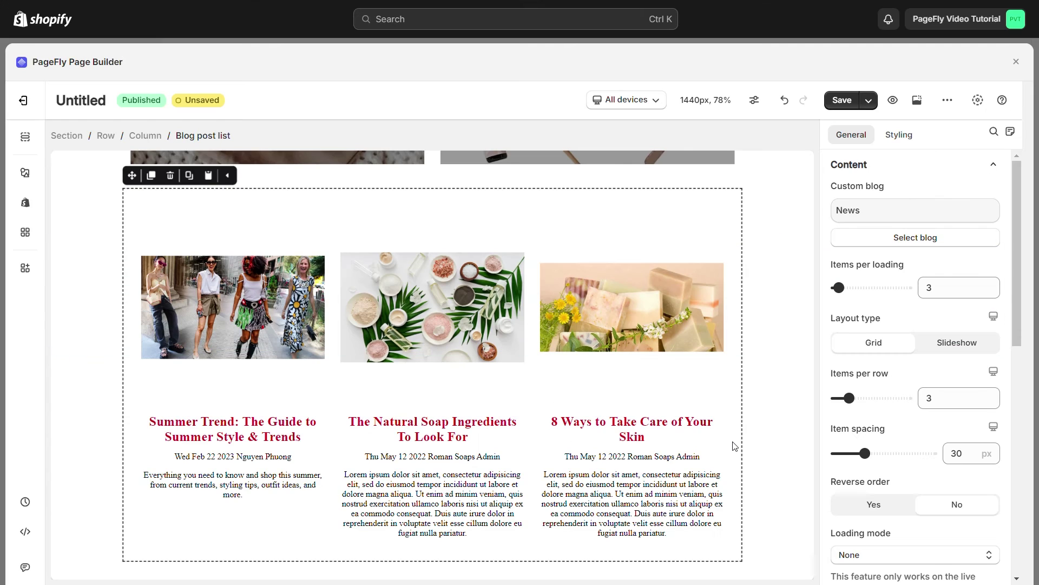
pyautogui.click(704, 457)
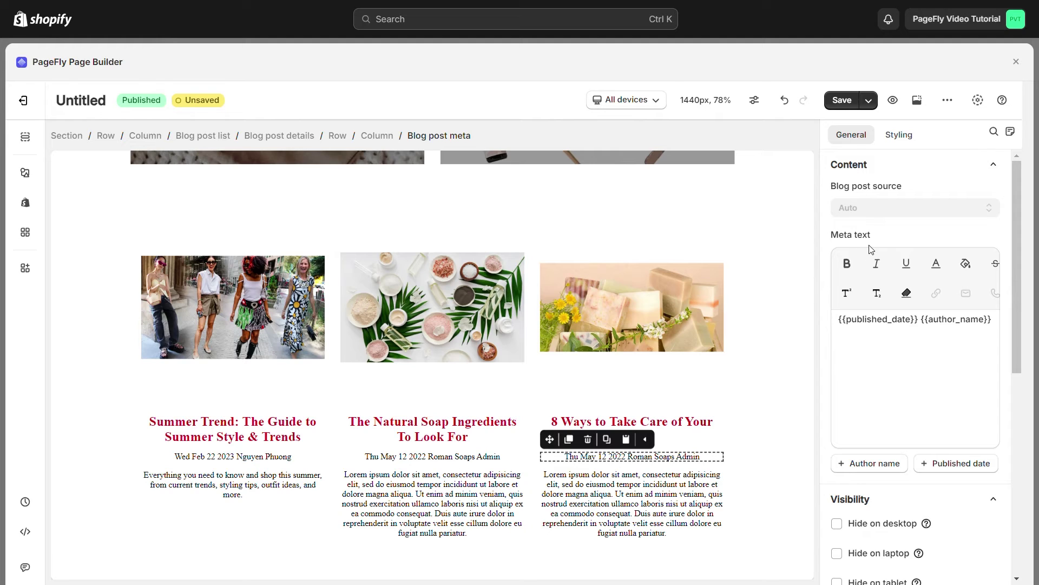
# Replace the {{published_date}} {{author_name}} meta text with 'PageFly tutorial'
pyautogui.moveTo(848, 325); pyautogui.dragTo(994, 349)
pyautogui.write('P')
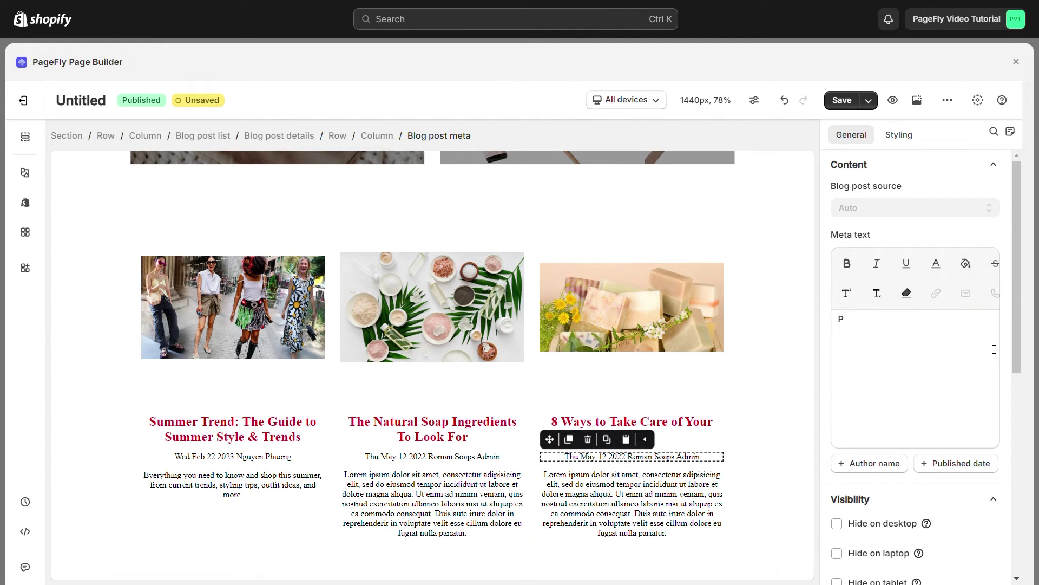
pyautogui.write('ageF')
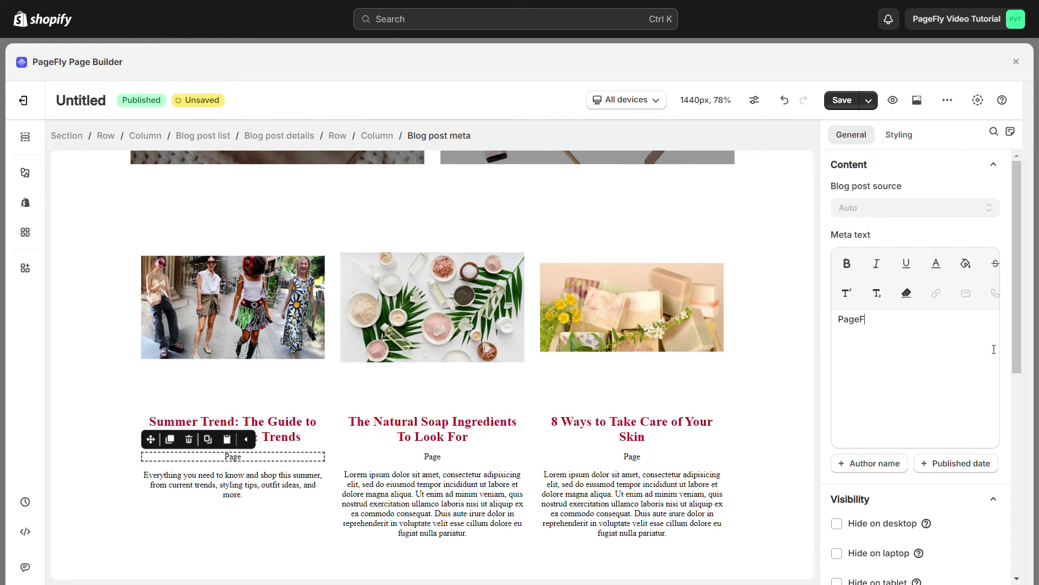
pyautogui.write('ly t')
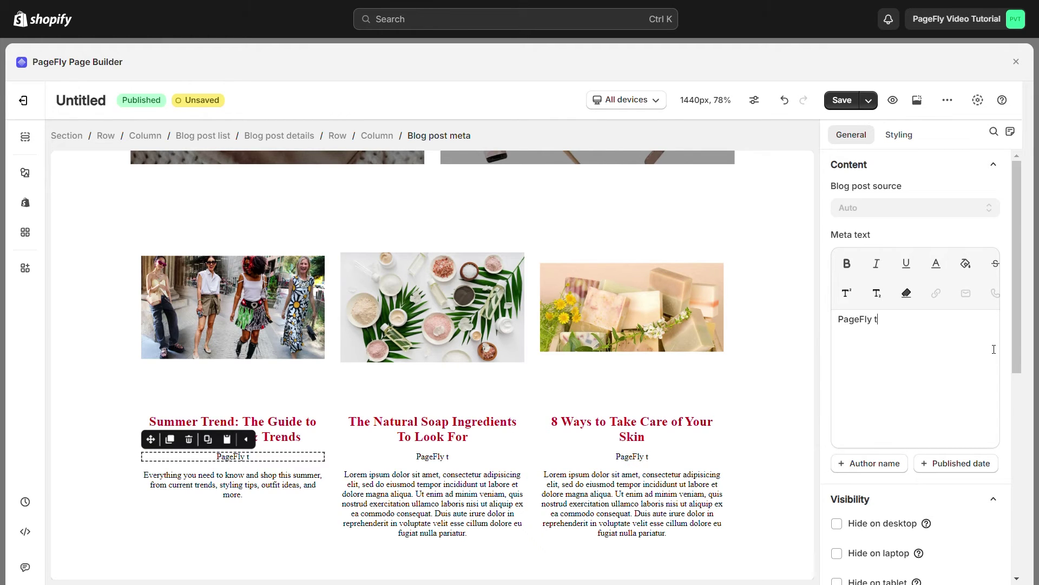
pyautogui.write('utorial')
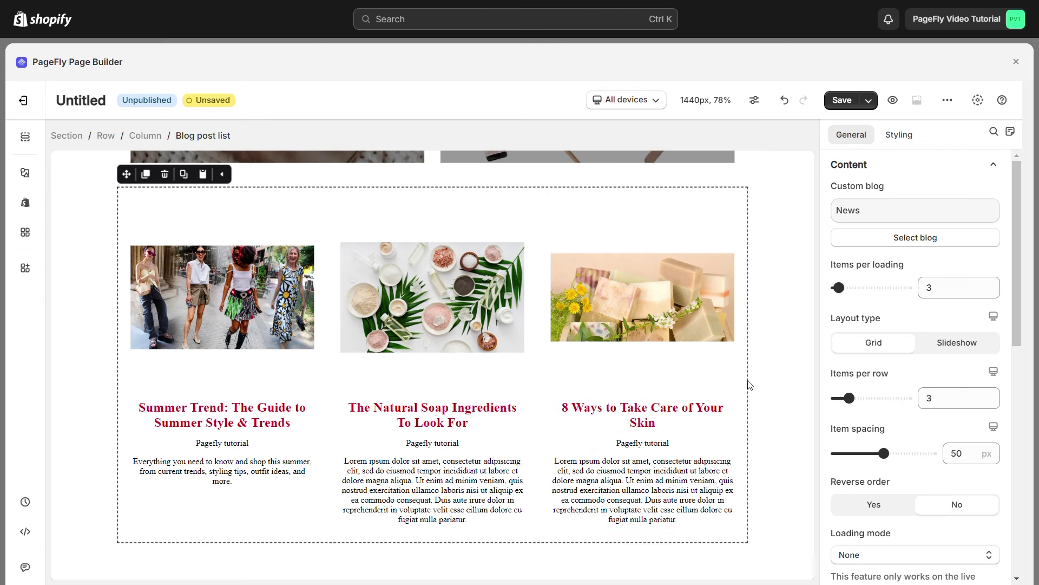
# Set the blog post excerpt display to Compact, trimmed to 15 words
pyautogui.click(491, 460)
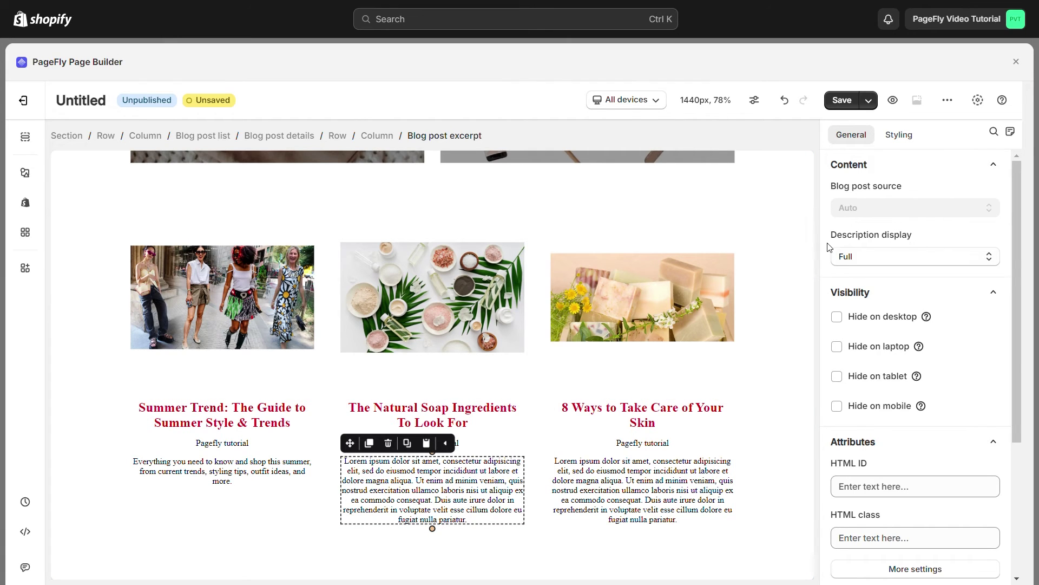
pyautogui.click(882, 264)
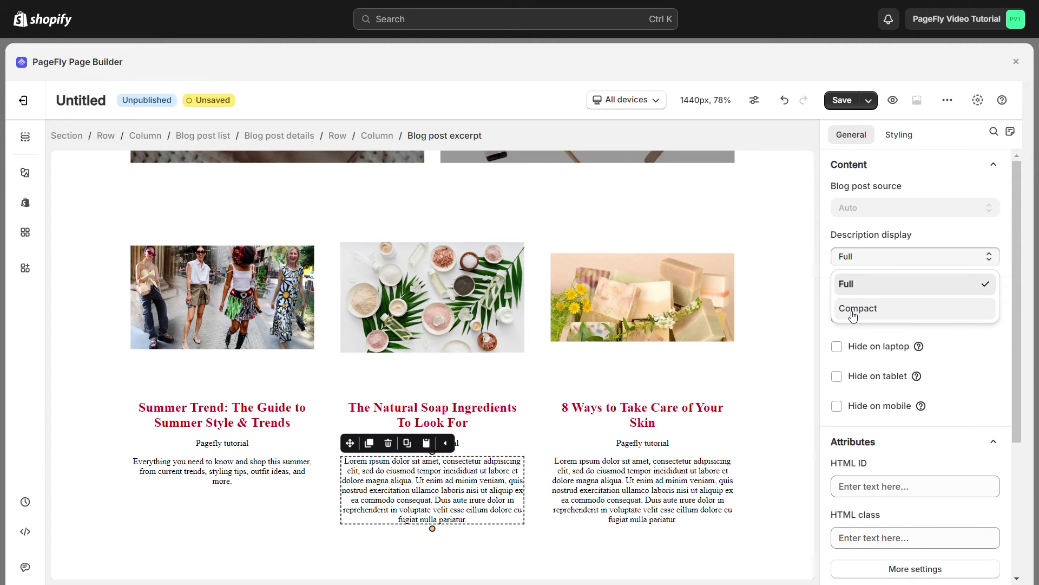
pyautogui.click(855, 309)
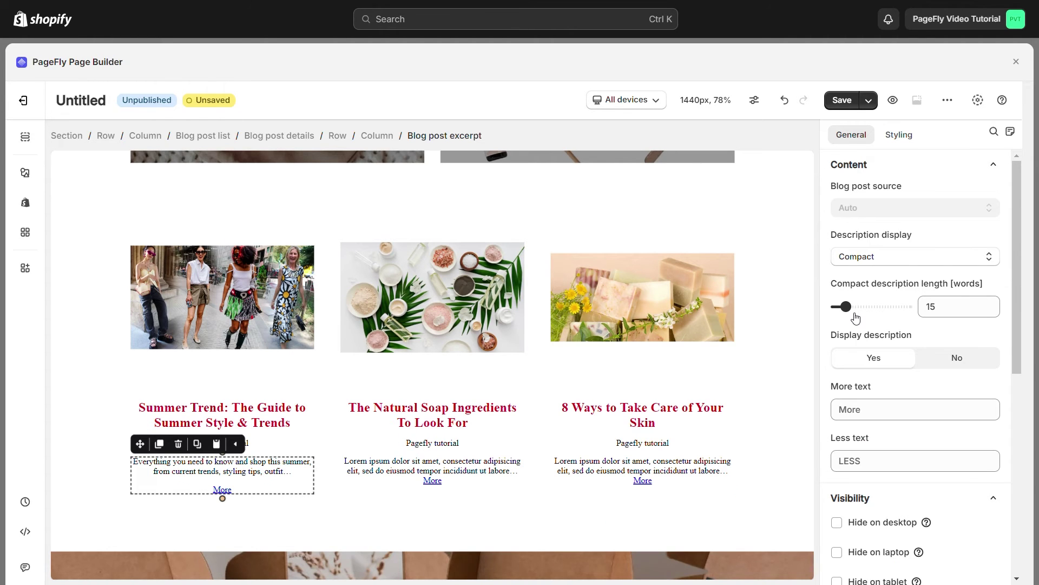
pyautogui.moveTo(854, 314)
pyautogui.mouseDown()
pyautogui.moveTo(867, 314)
pyautogui.moveTo(853, 314)
pyautogui.mouseUp()
# Enter 'SHOW MORE' as the More text and begin typing the Less text
pyautogui.click(856, 416)
pyautogui.write('SHOW MOR')
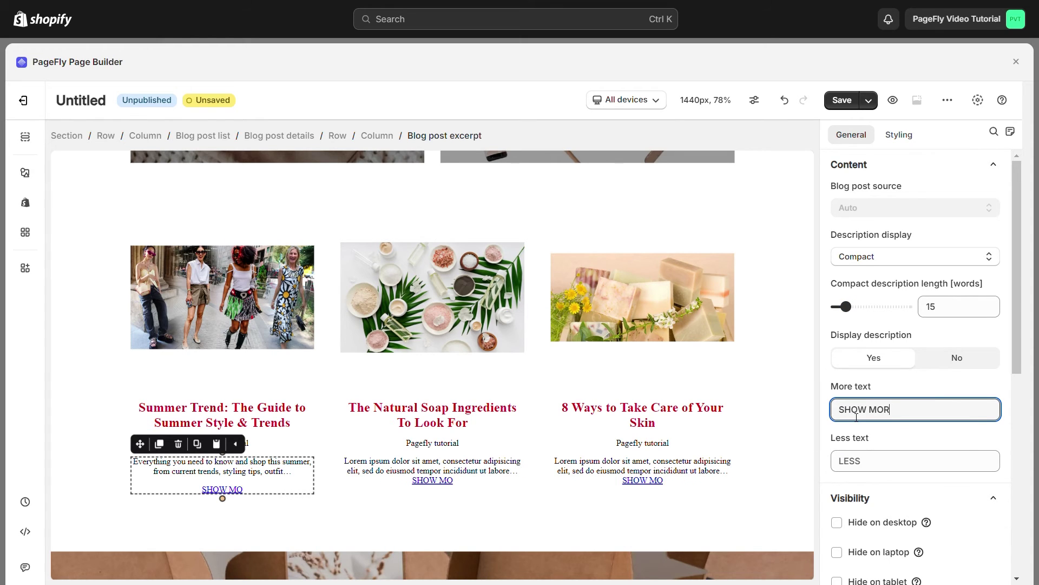
pyautogui.write('E')
pyautogui.click(853, 469)
pyautogui.write('SHO')
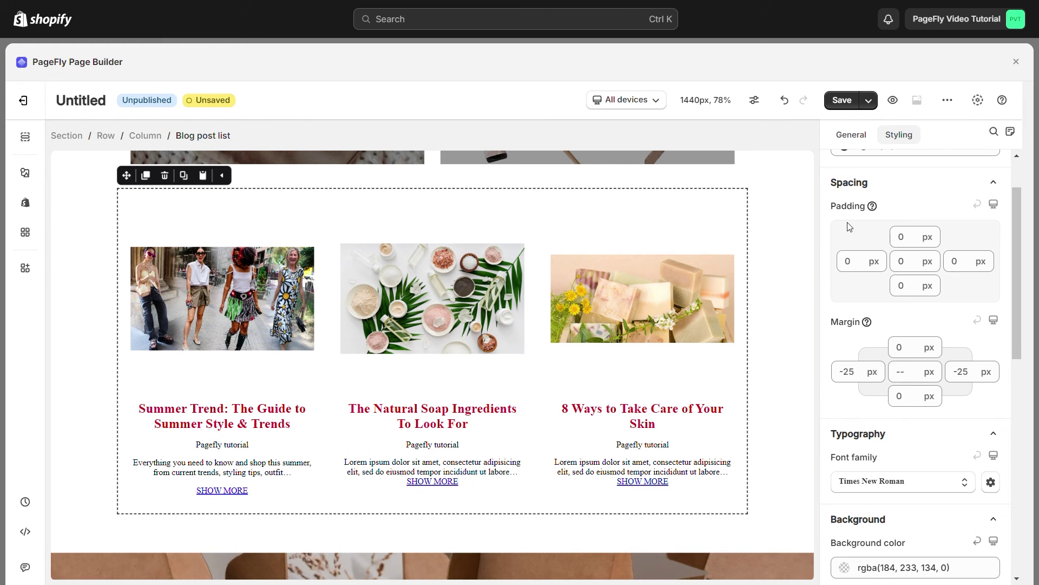
# Give the blog post list 20 px padding on all sides
pyautogui.moveTo(873, 207)
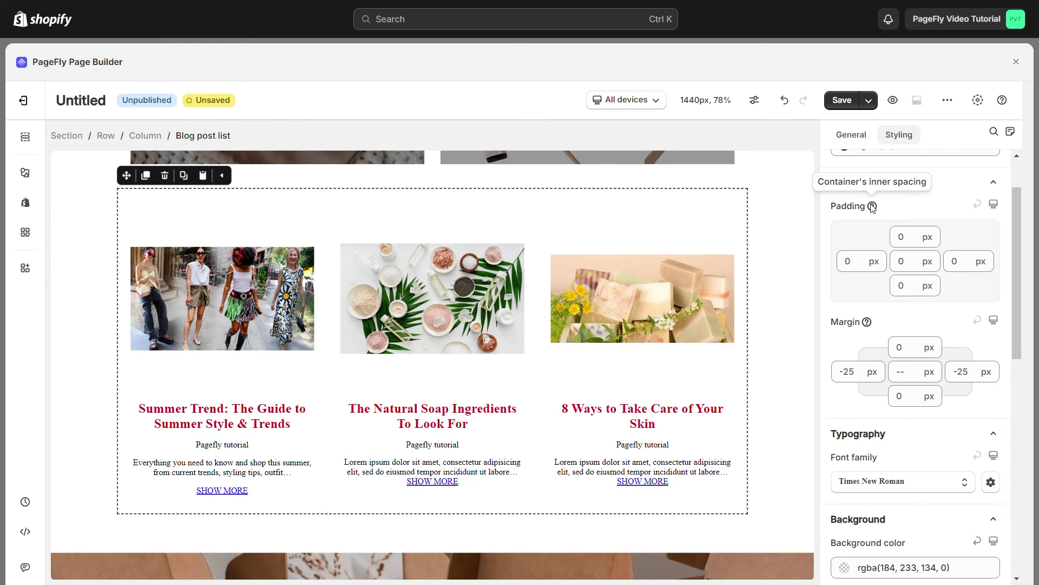
pyautogui.click(899, 263)
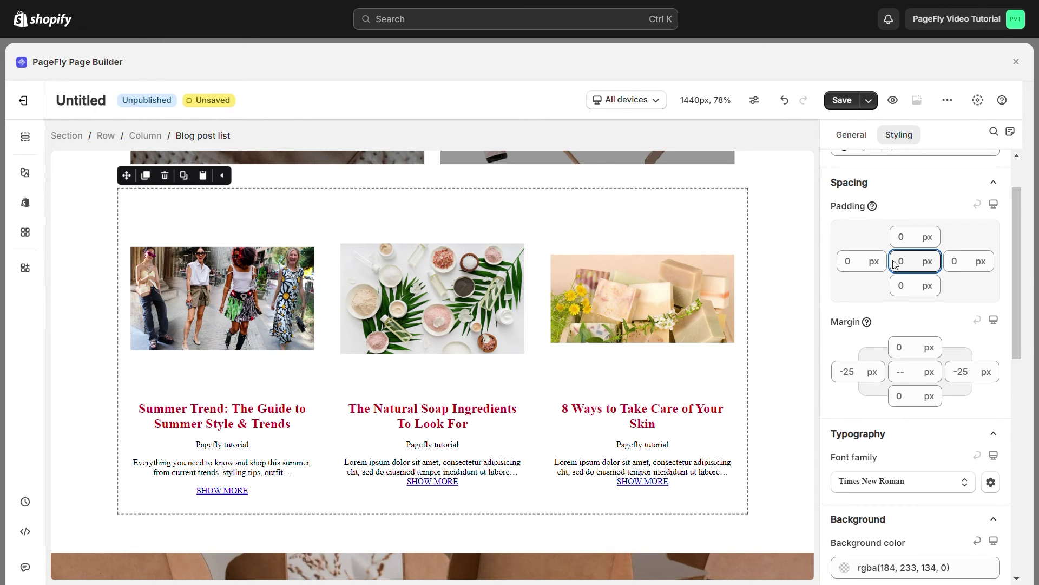
pyautogui.write('20')
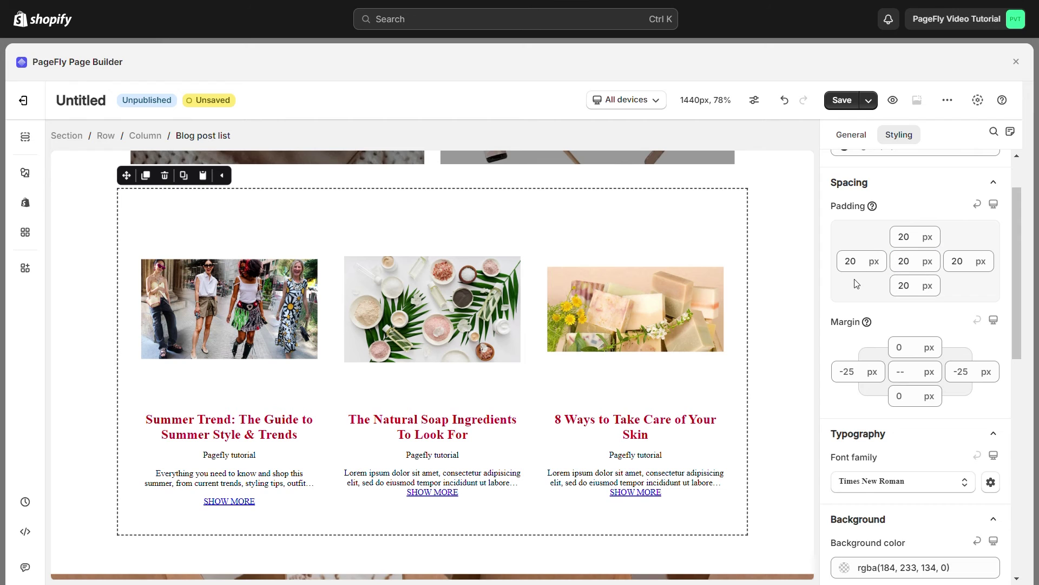
# Pick the brown swatch as the blog post list's background color
pyautogui.scroll(-6, 852, 303)
pyautogui.click(849, 229)
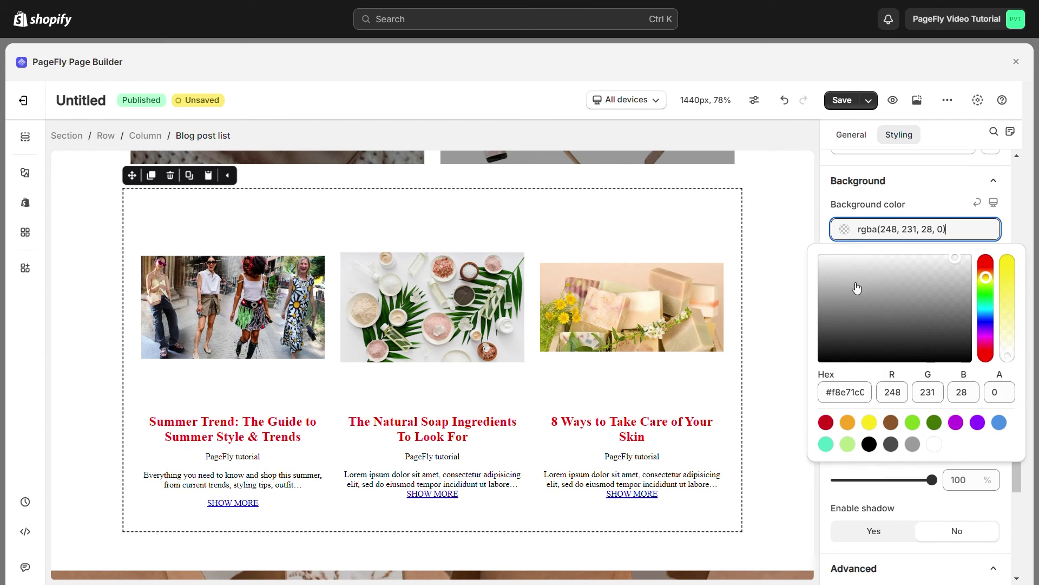
pyautogui.click(891, 422)
pyautogui.click(766, 390)
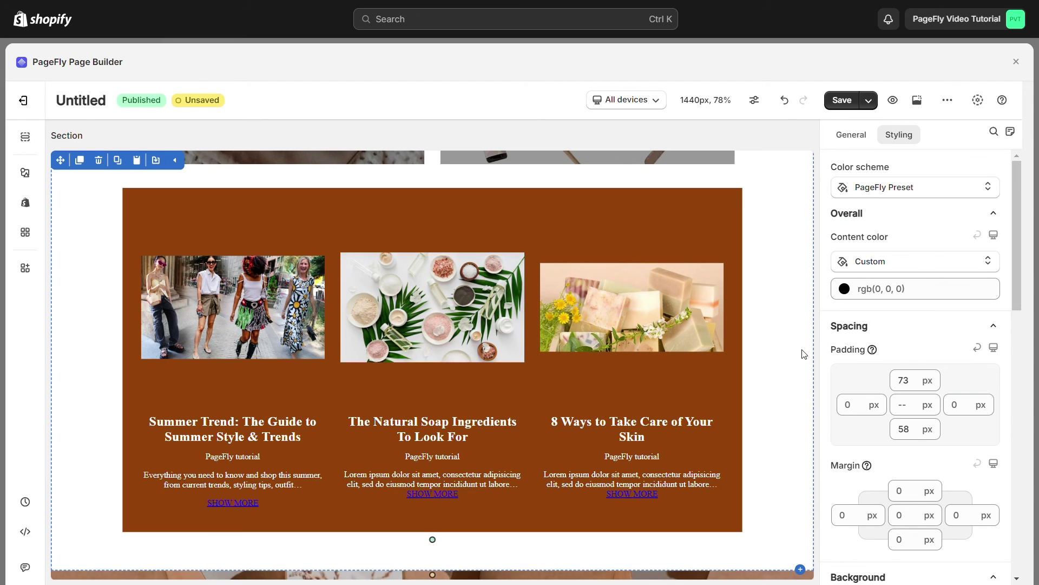
pyautogui.scroll(-1, 804, 354)
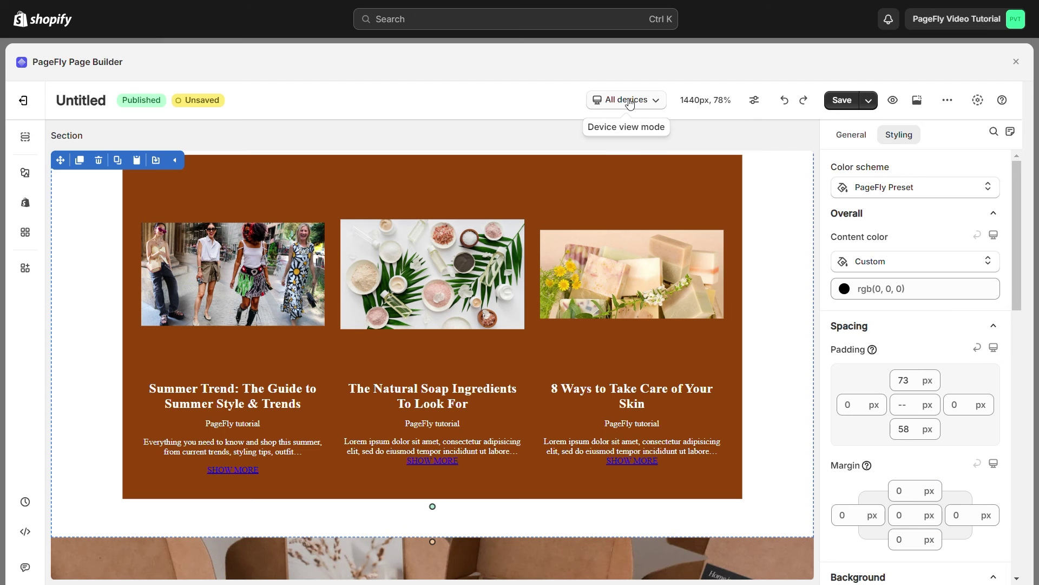
# Switch to the mobile layout and set the post image ratio to Square
pyautogui.click(628, 100)
pyautogui.click(626, 202)
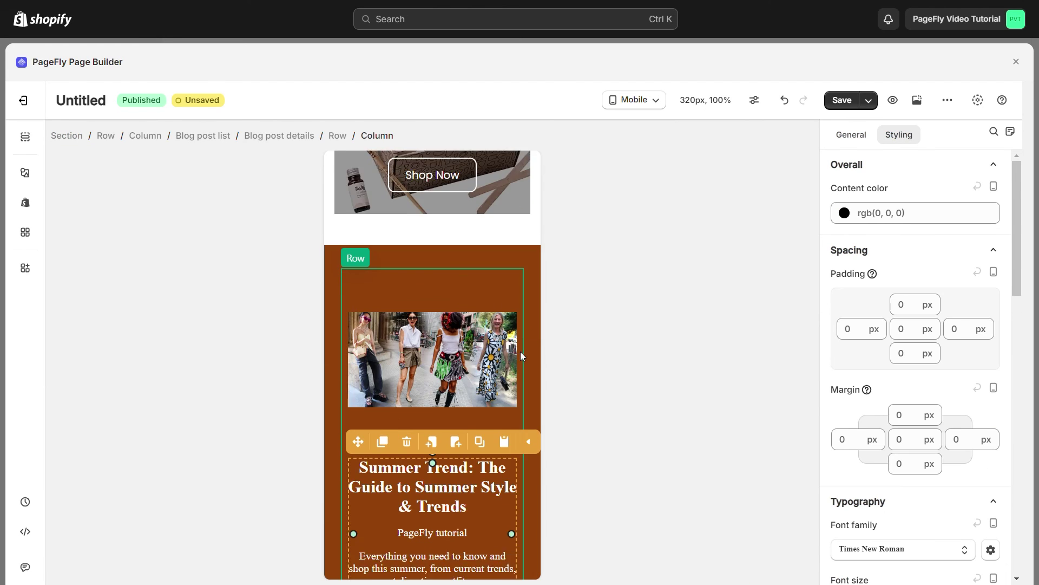
pyautogui.scroll(-2, 520, 352)
pyautogui.click(487, 239)
pyautogui.click(858, 142)
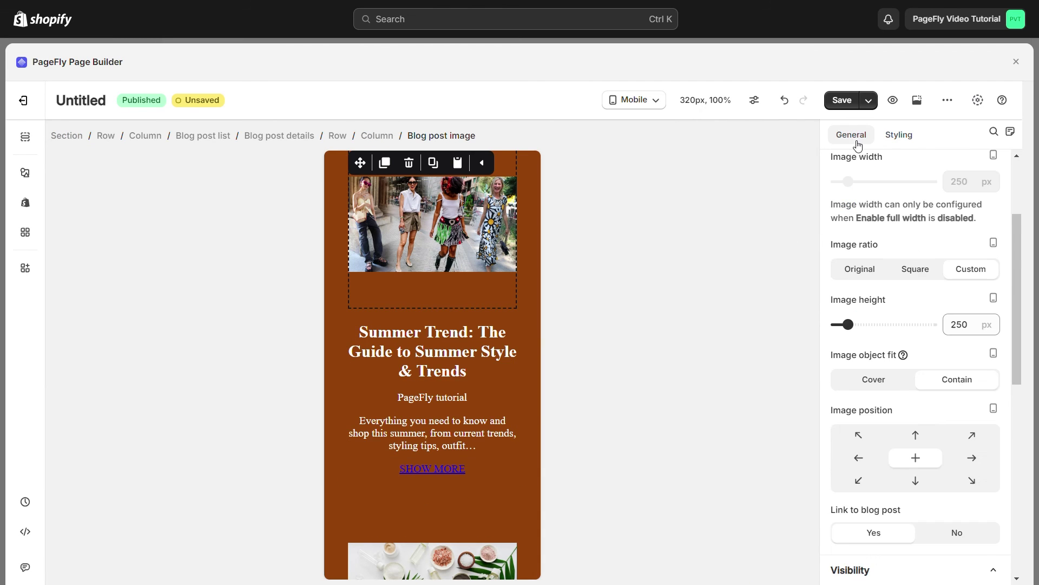
pyautogui.click(930, 275)
# Set the mobile blog post title font size to 15
pyautogui.scroll(2, 708, 399)
pyautogui.click(433, 487)
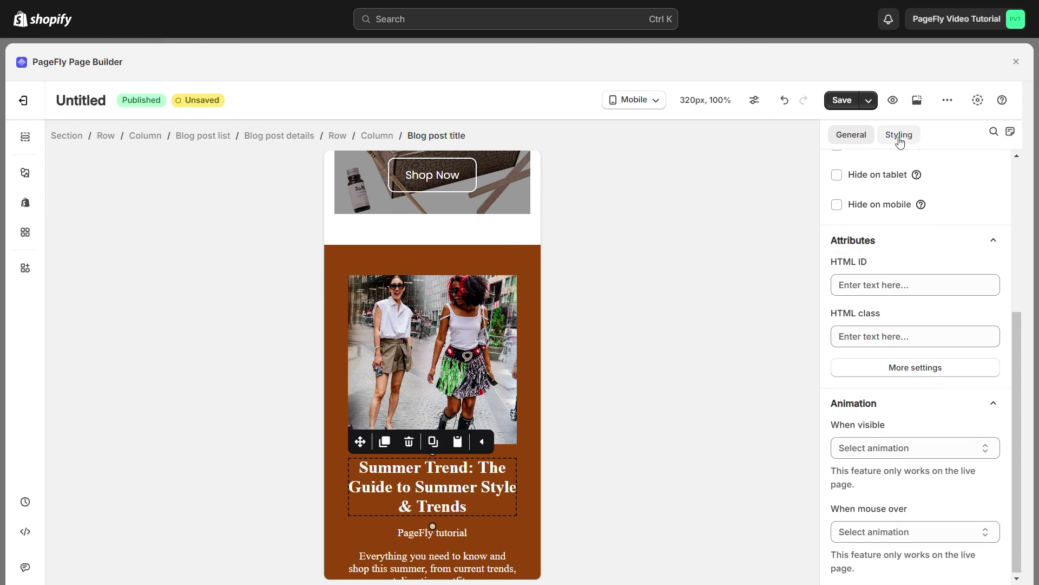
pyautogui.click(900, 136)
pyautogui.scroll(-1, 953, 379)
pyautogui.doubleClick(954, 335)
pyautogui.write('15')
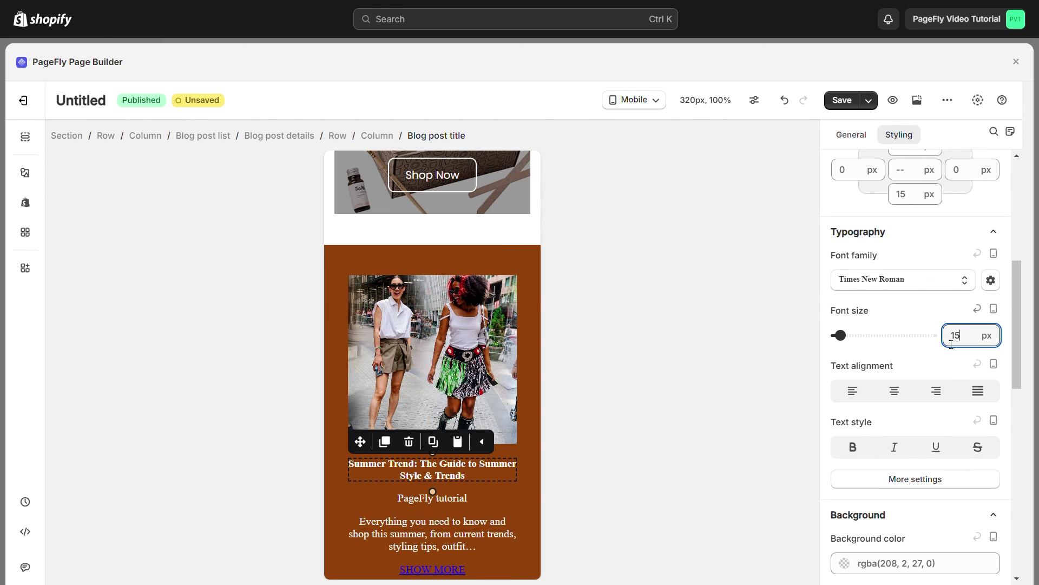
# Set the mobile excerpt font size to 10 and review the blog post list
pyautogui.click(489, 526)
pyautogui.doubleClick(954, 264)
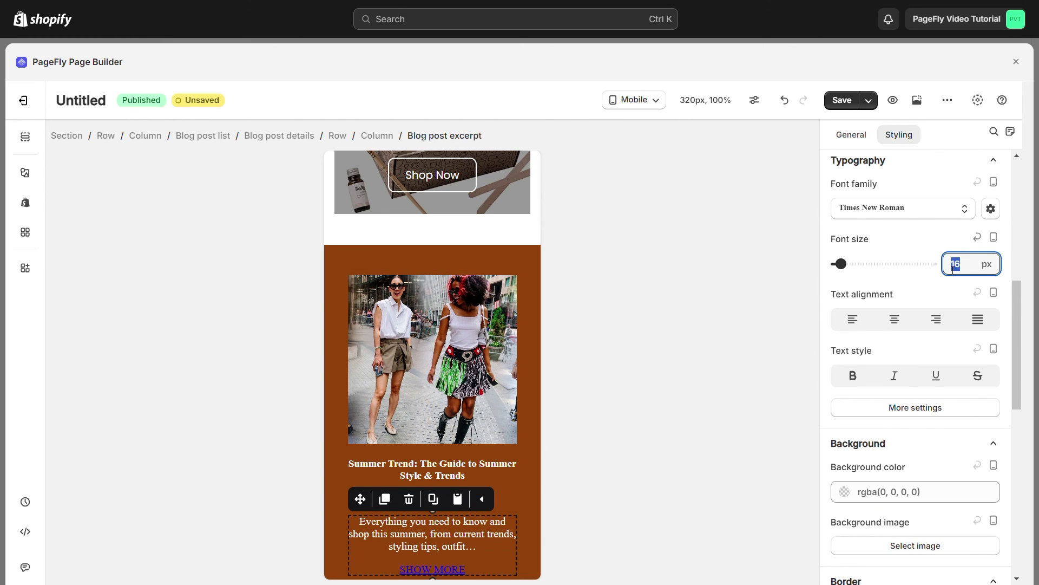
pyautogui.write('10')
pyautogui.click(539, 472)
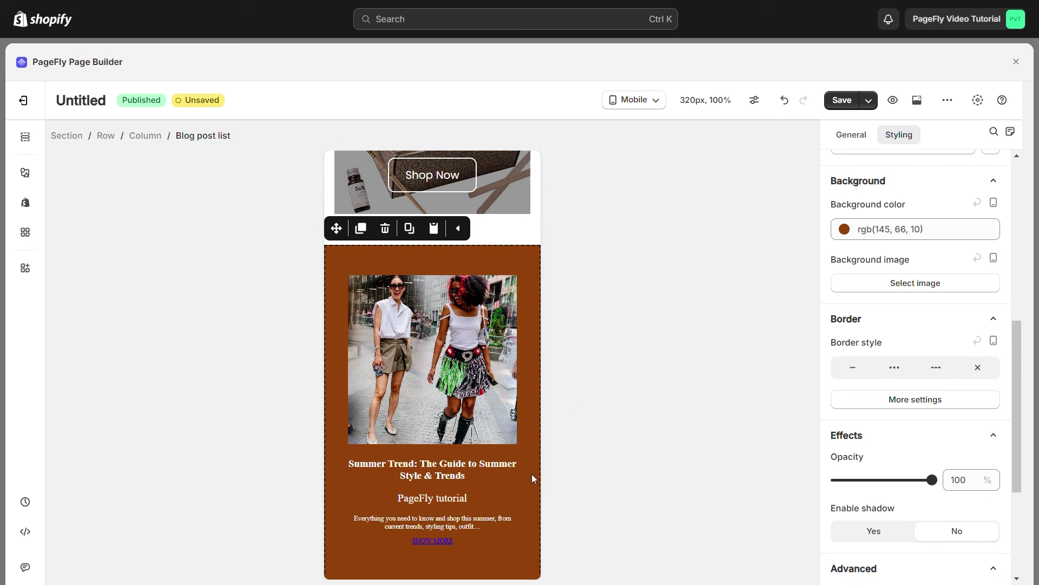
pyautogui.scroll(-5, 528, 476)
pyautogui.scroll(-3, 522, 480)
pyautogui.scroll(10, 522, 479)
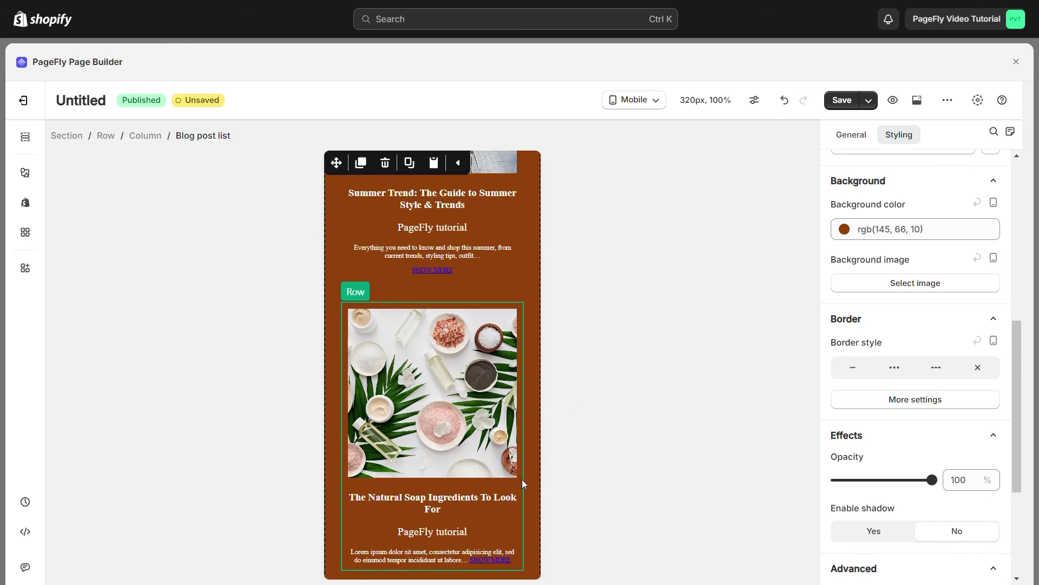
# Save and publish the page, then view the brown three-post blog section live
pyautogui.click(869, 100)
pyautogui.click(854, 130)
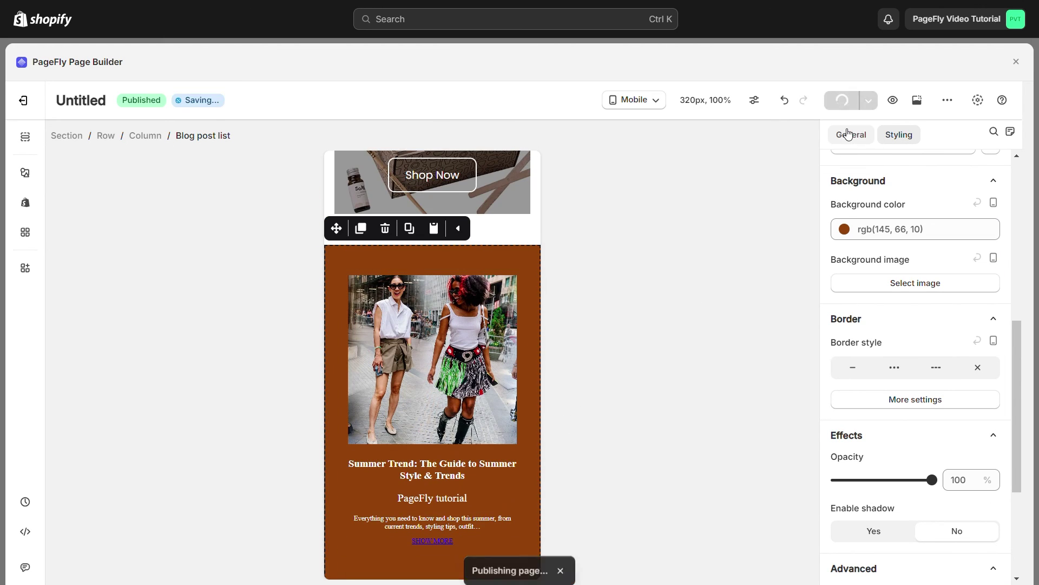
pyautogui.click(919, 108)
pyautogui.scroll(-20, 687, 348)
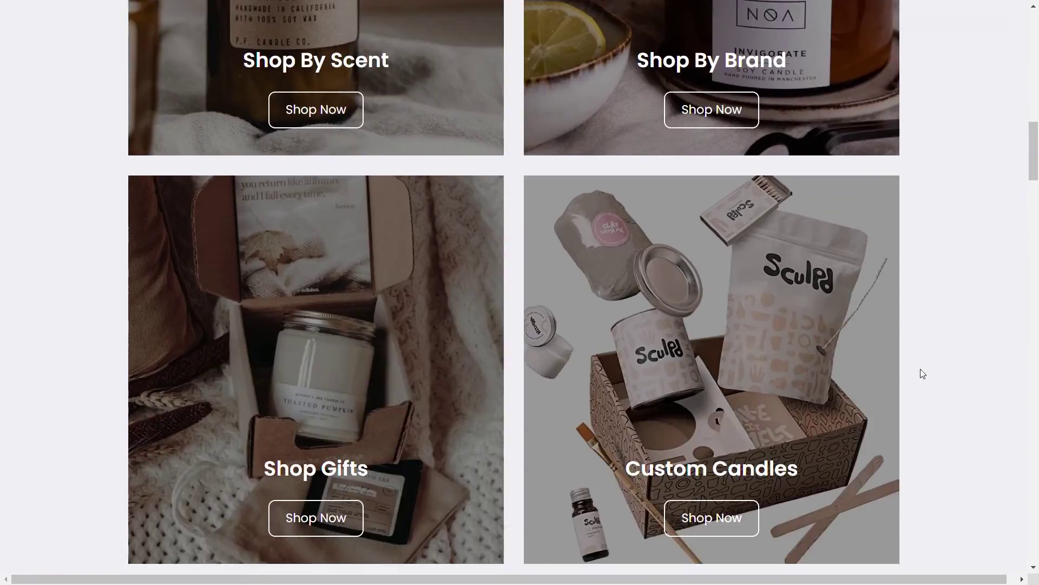
pyautogui.scroll(-2, 940, 380)
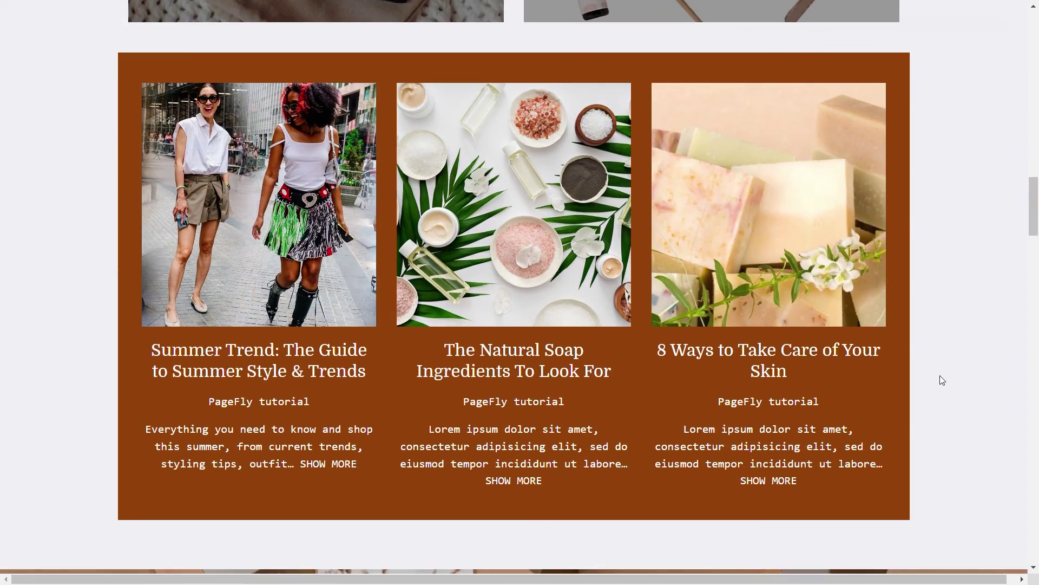